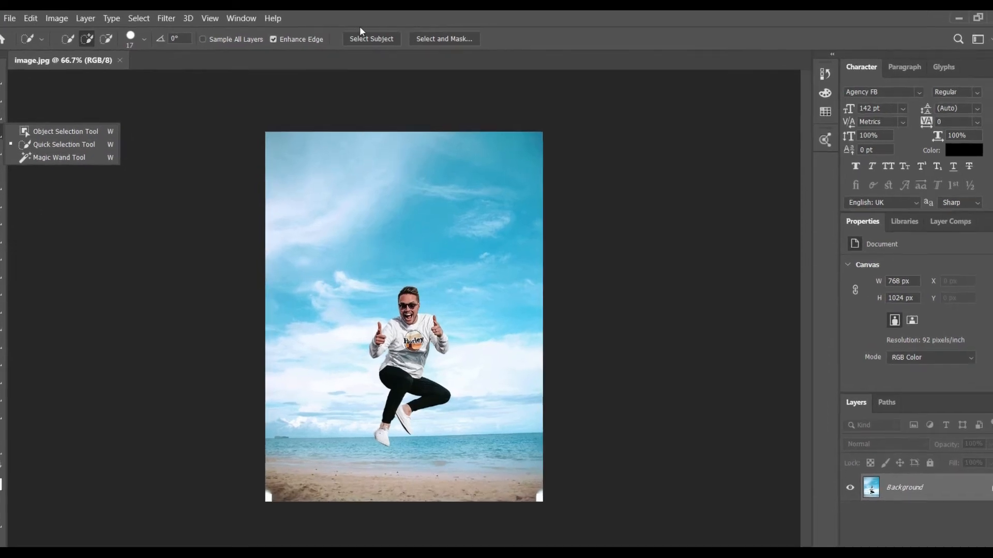
Select the jumping man automatically with Select Subject and turn the selection into a layer mask
{"action": "left_click", "coordinate": [363, 39]}
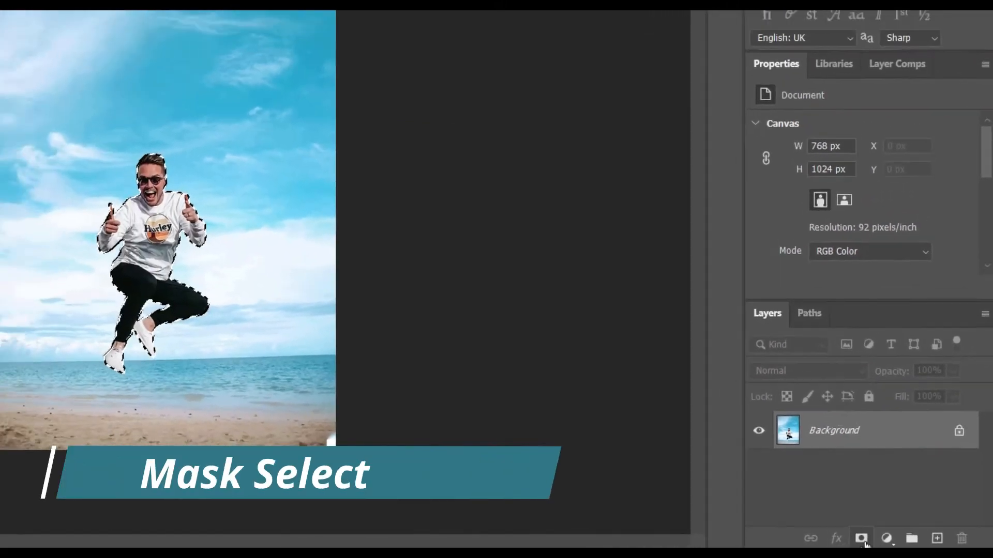
{"action": "left_click", "coordinate": [861, 539]}
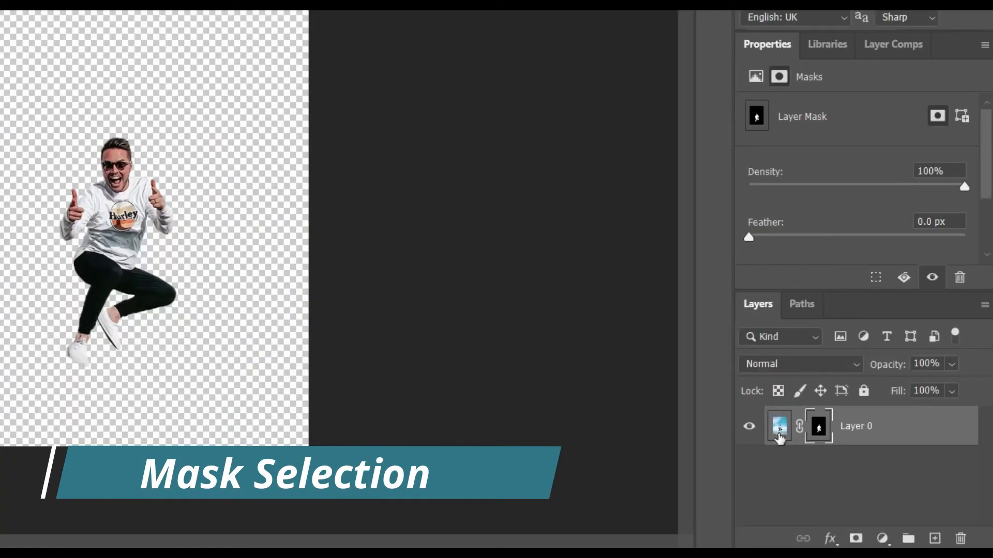
Duplicate the masked layer and delete the layer mask from the original Layer 0
{"action": "left_click_drag", "start_coordinate": [780, 437], "coordinate": [934, 538]}
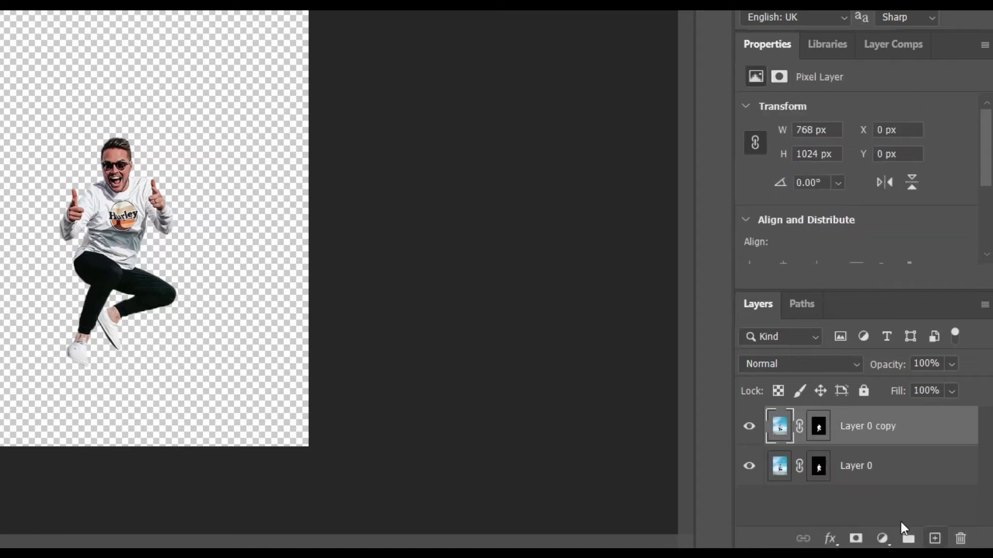
{"action": "left_click", "coordinate": [820, 470]}
{"action": "right_click", "coordinate": [820, 470]}
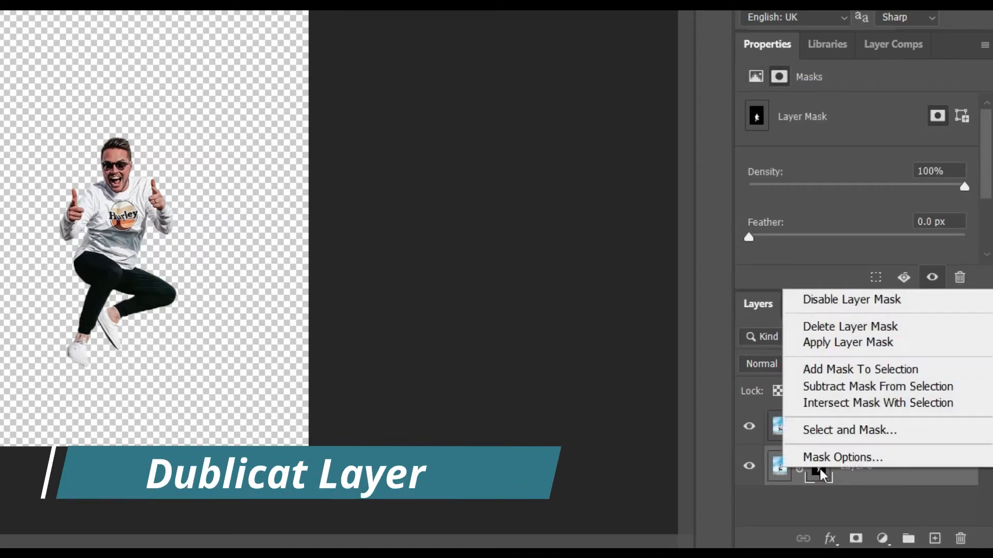
{"action": "left_click", "coordinate": [829, 326]}
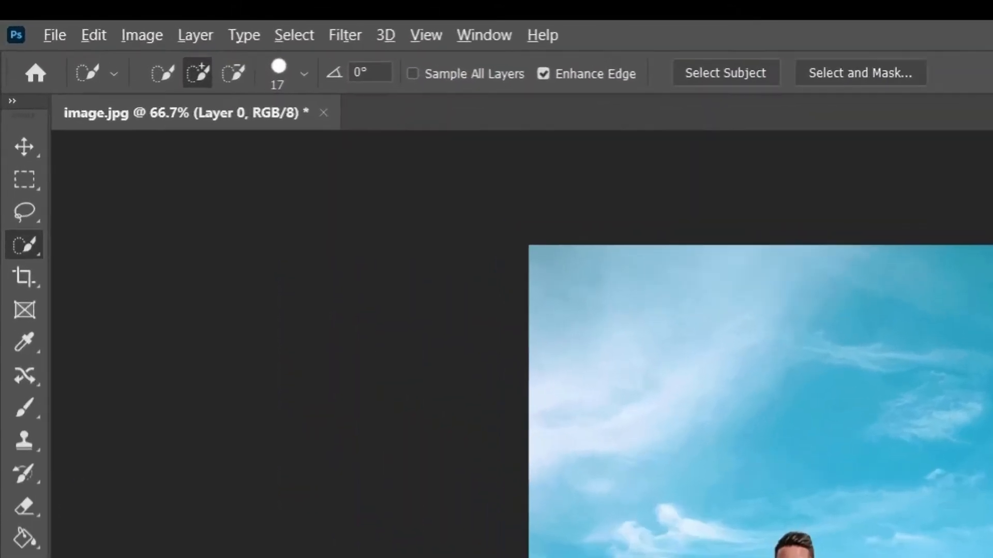
Draw a loose freehand Lasso selection around the jumping man on Layer 0
{"action": "right_click", "coordinate": [20, 127]}
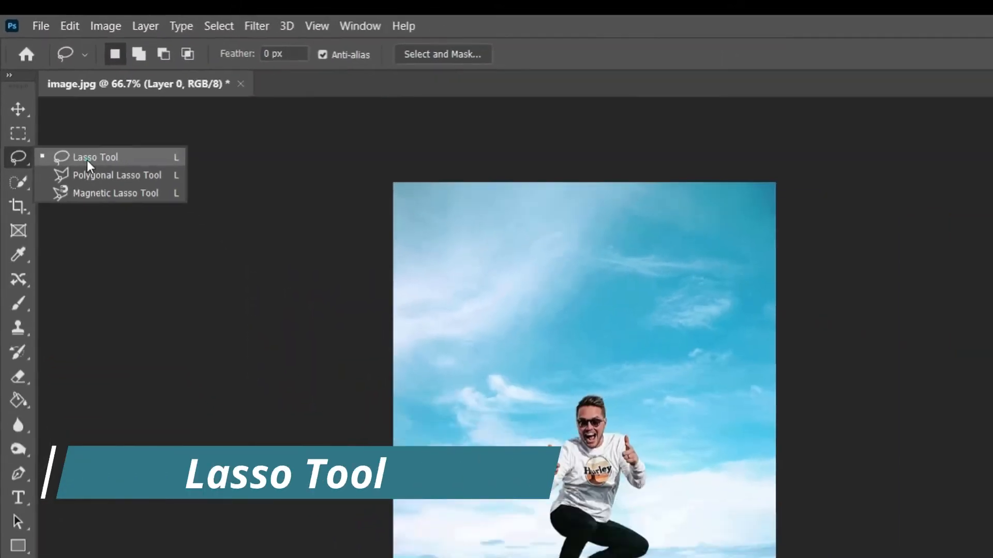
{"action": "left_click", "coordinate": [87, 157]}
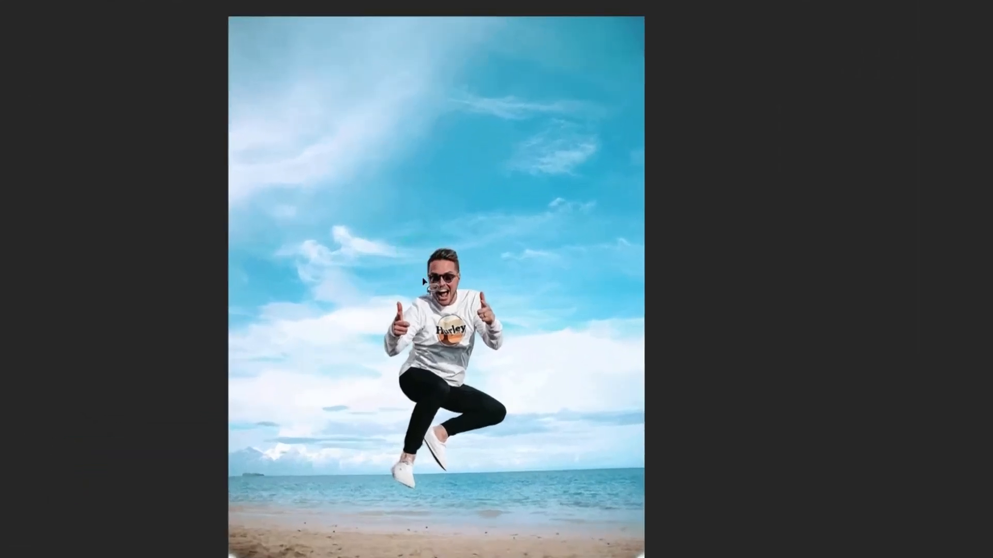
{"action": "left_click_drag", "start_coordinate": [438, 247], "coordinate": [440, 279]}
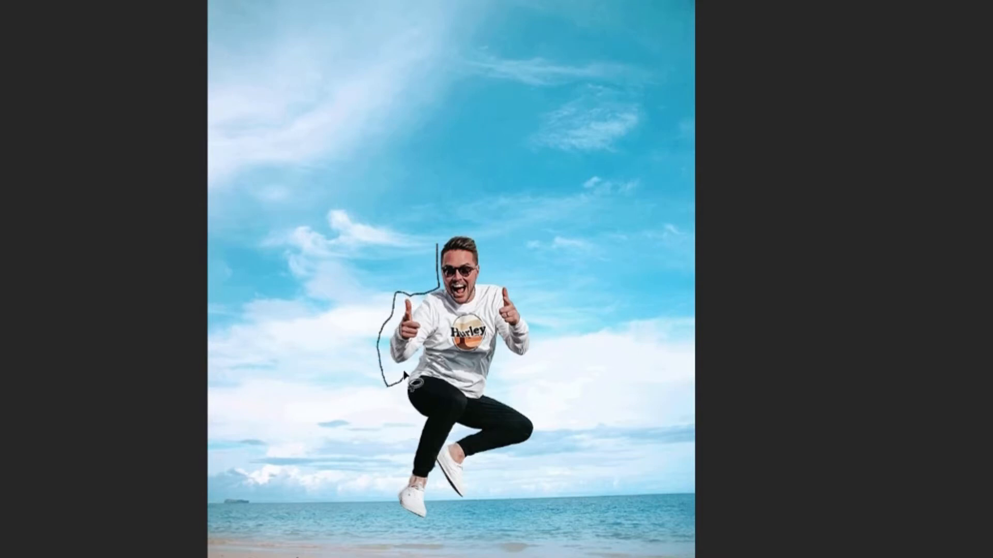
{"action": "mouse_move", "coordinate": [403, 407]}
{"action": "left_mouse_down"}
{"action": "mouse_move", "coordinate": [408, 471]}
{"action": "mouse_move", "coordinate": [387, 514]}
{"action": "left_mouse_up"}
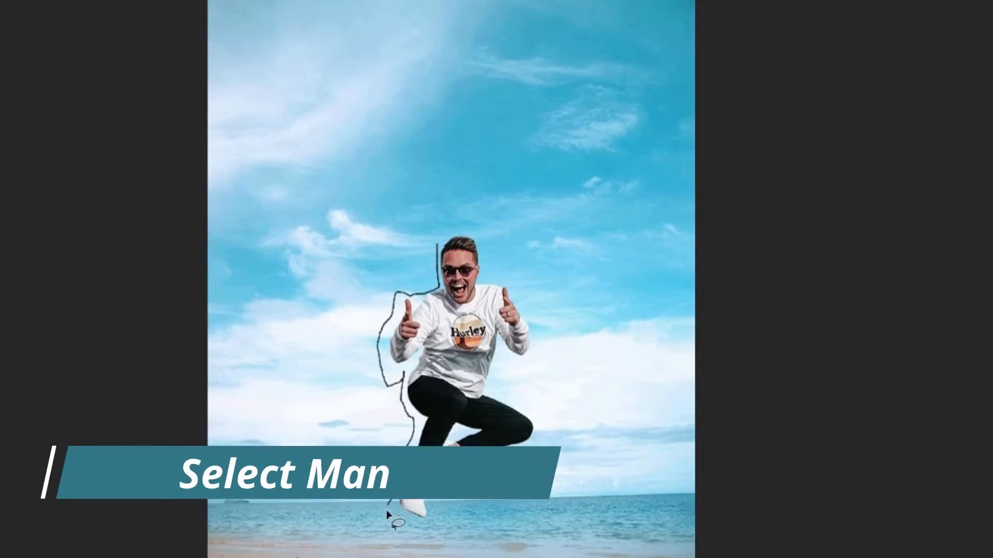
{"action": "mouse_move", "coordinate": [461, 506]}
{"action": "left_mouse_down"}
{"action": "mouse_move", "coordinate": [479, 466]}
{"action": "mouse_move", "coordinate": [524, 458]}
{"action": "left_mouse_up"}
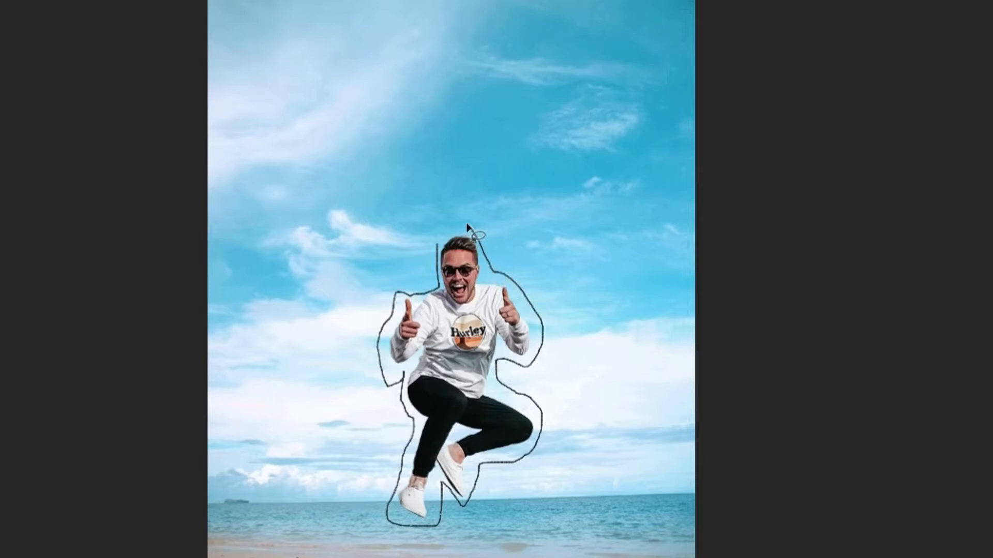
{"action": "left_click_drag", "start_coordinate": [467, 228], "coordinate": [471, 233]}
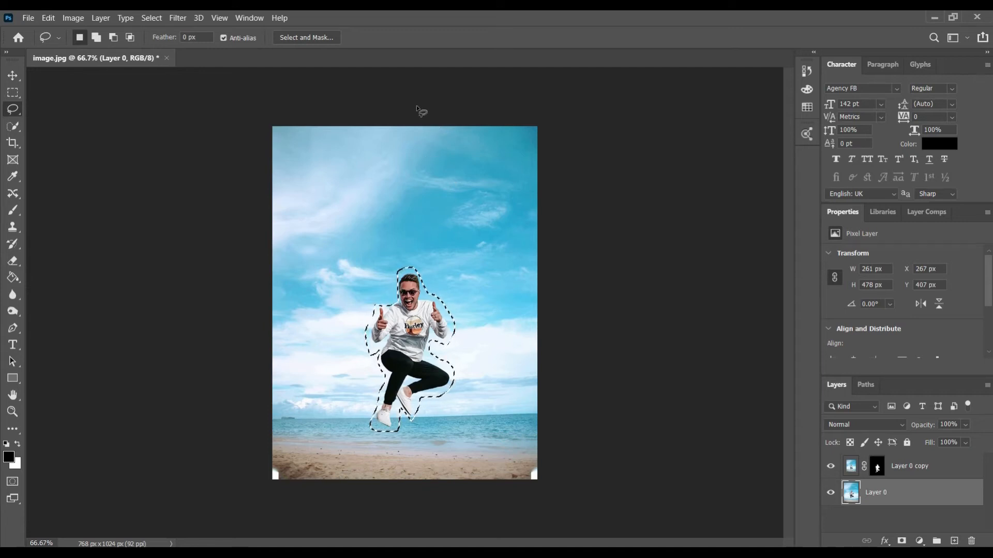
Fill the selected area of Layer 0 with Content-Aware contents to remove the man from the background
{"action": "left_click", "coordinate": [54, 18]}
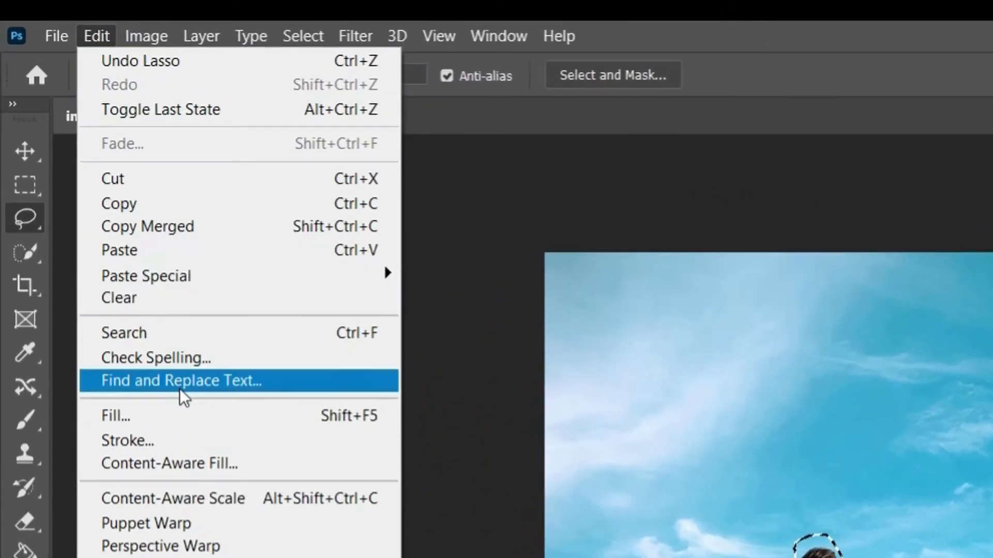
{"action": "left_click", "coordinate": [185, 411]}
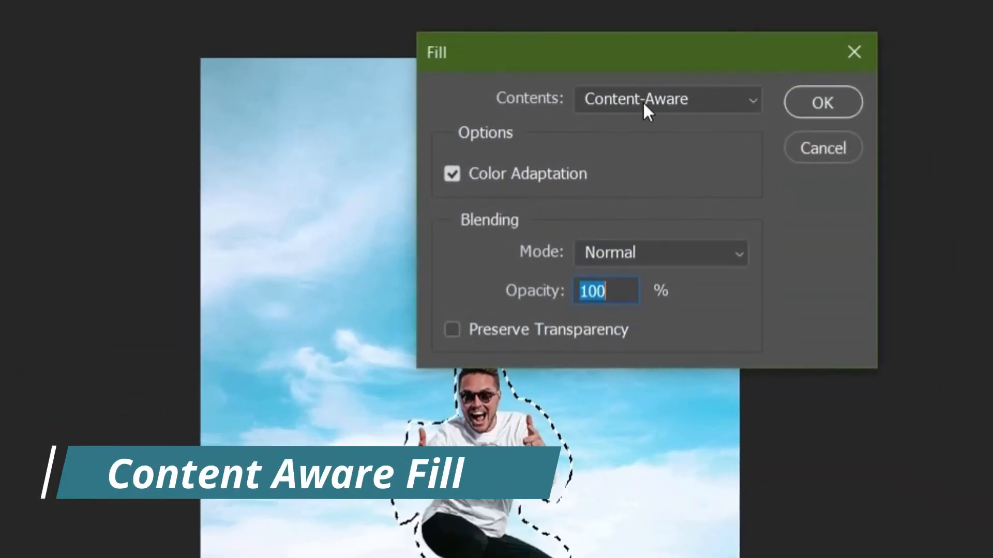
{"action": "left_click", "coordinate": [646, 100]}
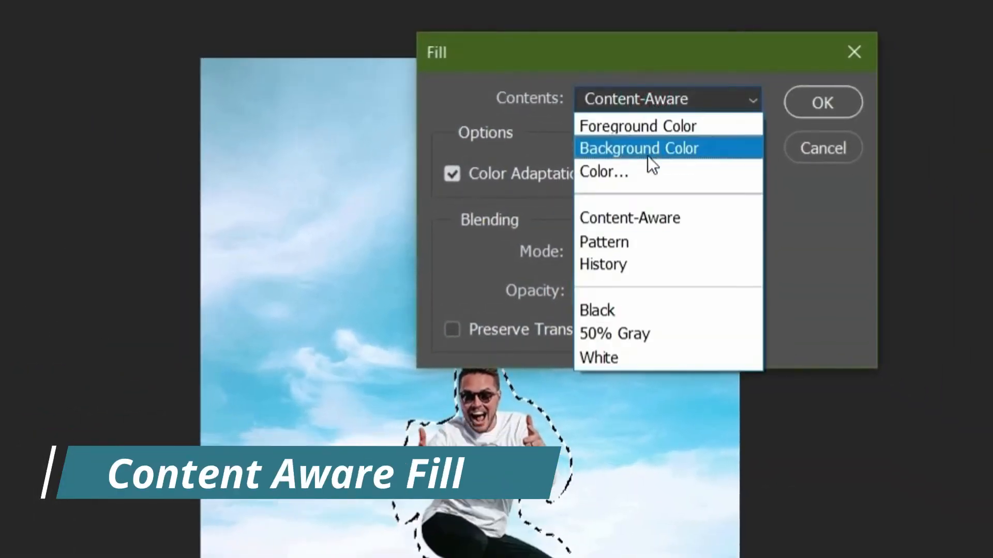
{"action": "left_click", "coordinate": [626, 221]}
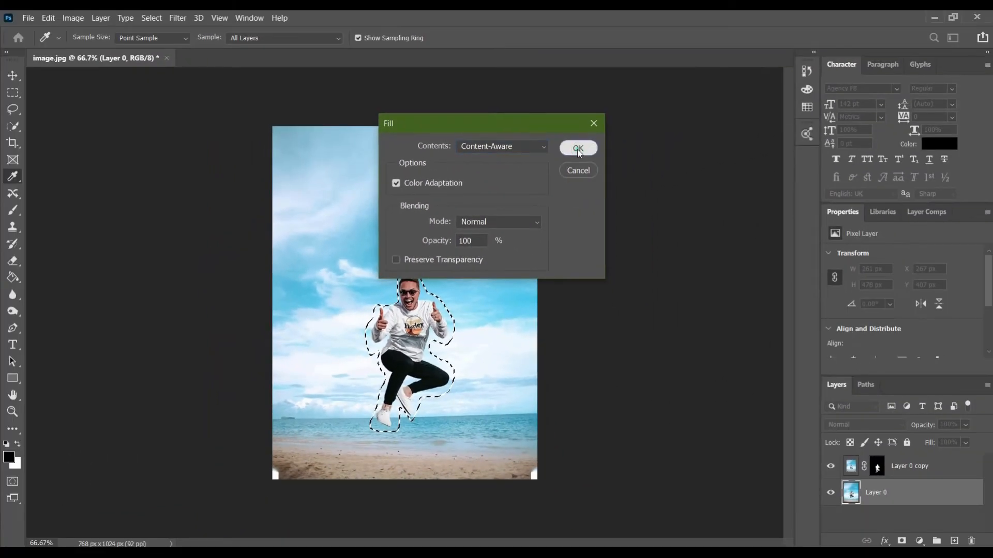
{"action": "left_click", "coordinate": [597, 145]}
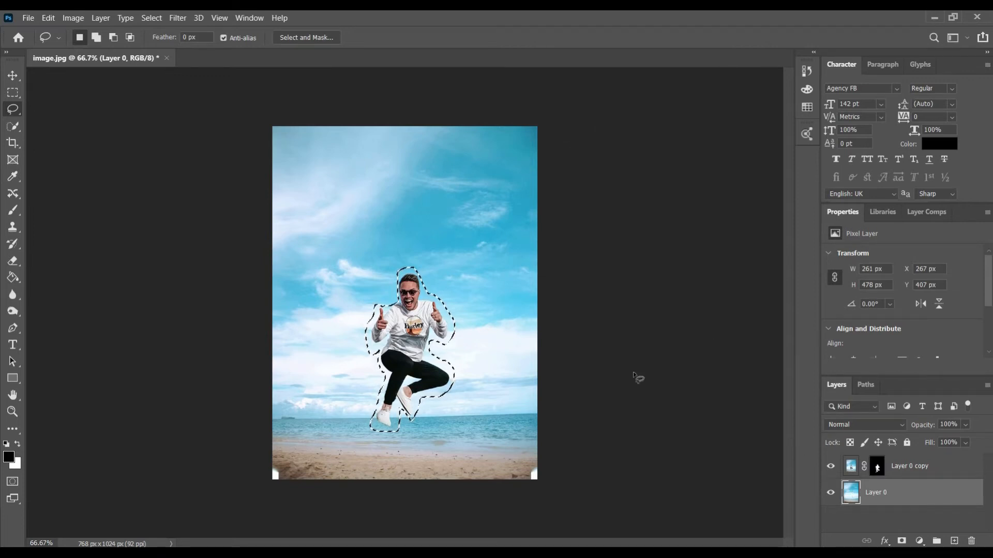
Clear the lasso selection and check the filled background by temporarily hiding Layer 0 copy
{"action": "left_click", "coordinate": [151, 18]}
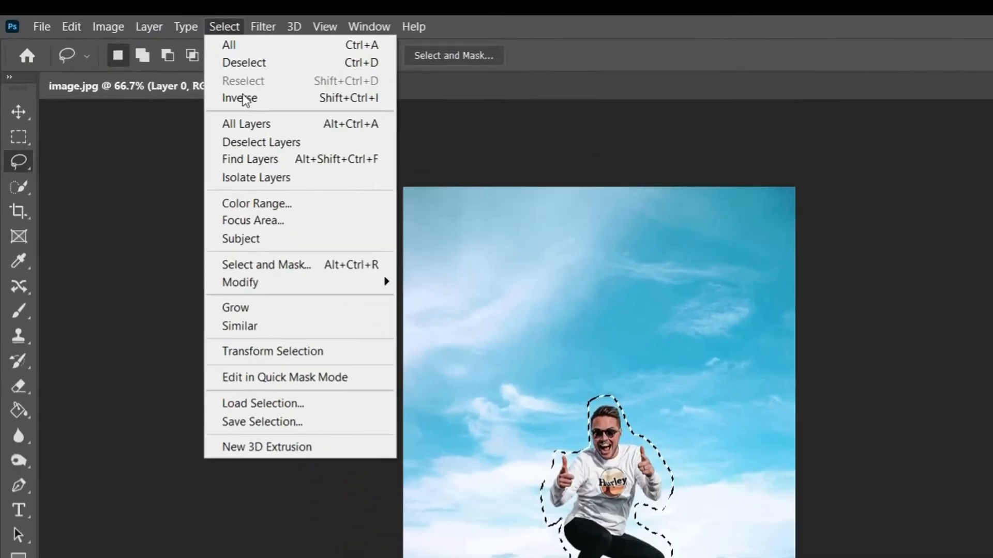
{"action": "left_click", "coordinate": [300, 171]}
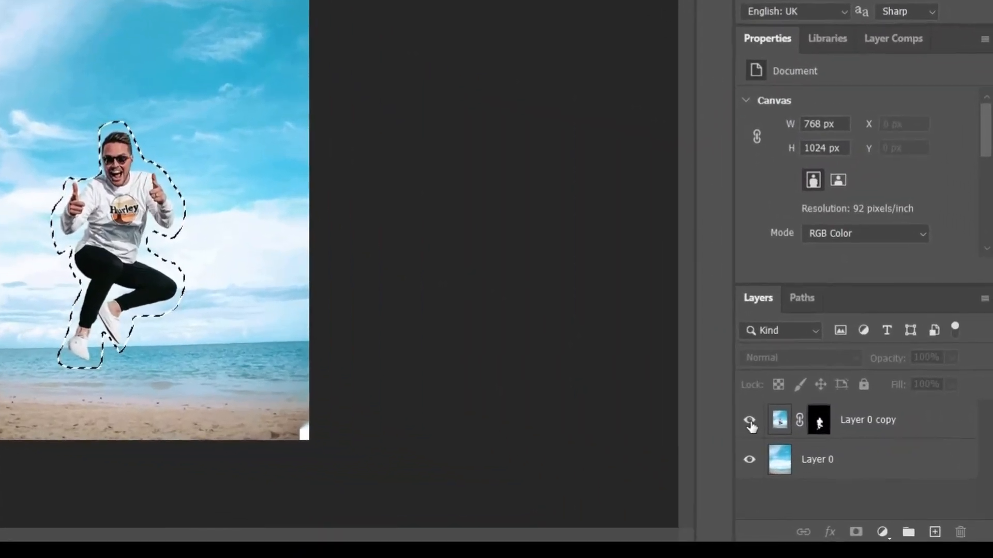
{"action": "left_click", "coordinate": [830, 467]}
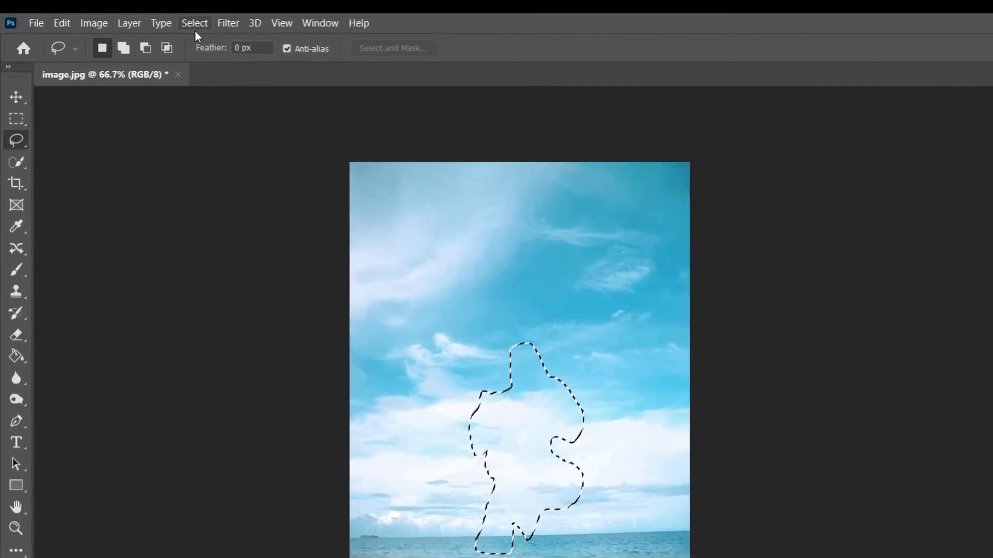
{"action": "left_click", "coordinate": [152, 18]}
{"action": "left_click", "coordinate": [242, 62]}
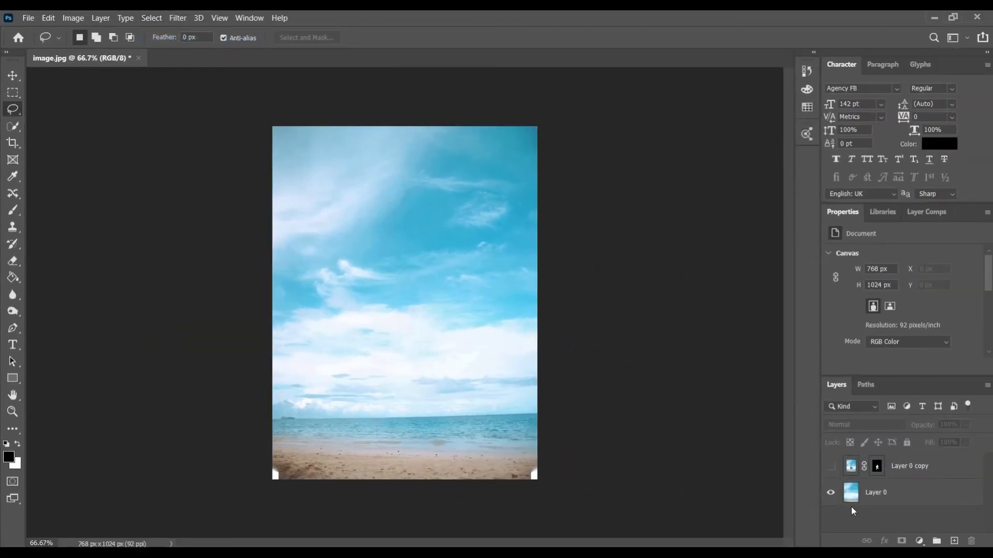
{"action": "left_click", "coordinate": [831, 466]}
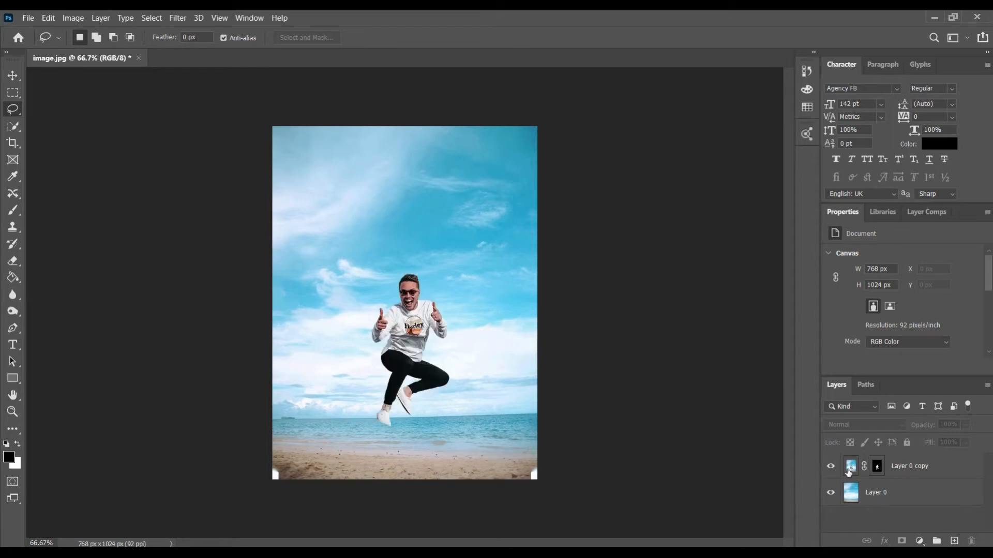
Try moving the cut-out man on Layer 0 copy slightly downward, and undo the move
{"action": "left_click", "coordinate": [850, 468]}
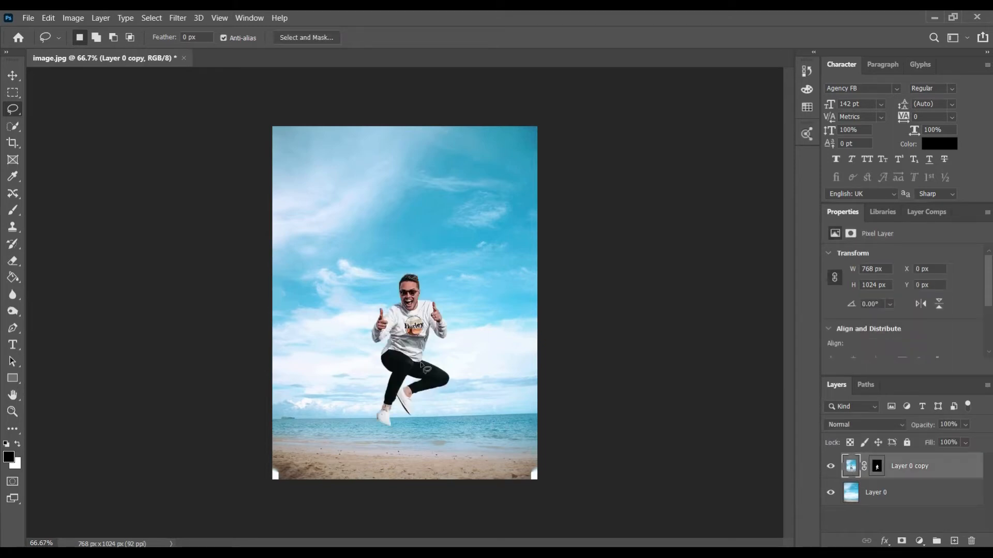
{"action": "key", "text": "v"}
{"action": "mouse_move", "coordinate": [423, 369]}
{"action": "left_mouse_down"}
{"action": "mouse_move", "coordinate": [473, 321]}
{"action": "mouse_move", "coordinate": [414, 376]}
{"action": "left_mouse_up"}
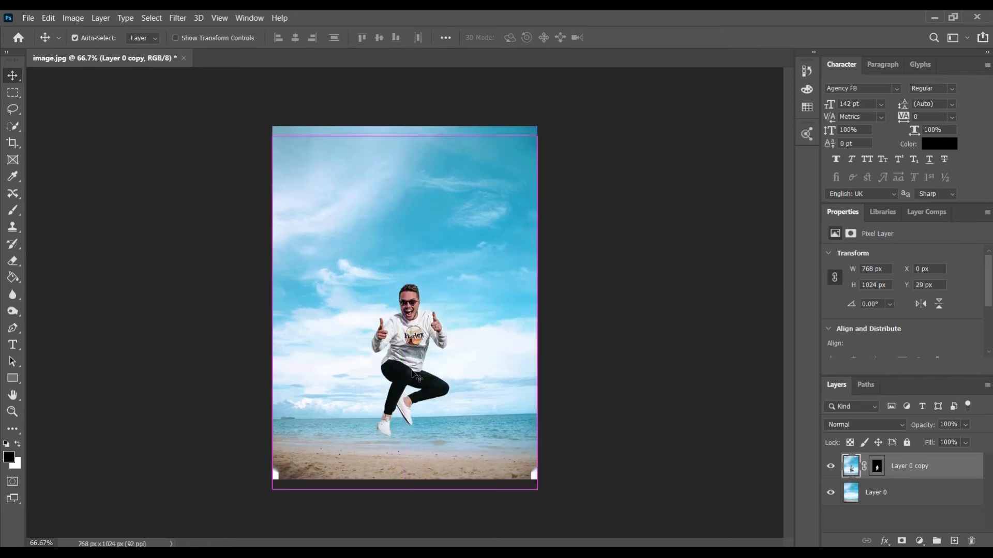
{"action": "key", "text": "ctrl"}
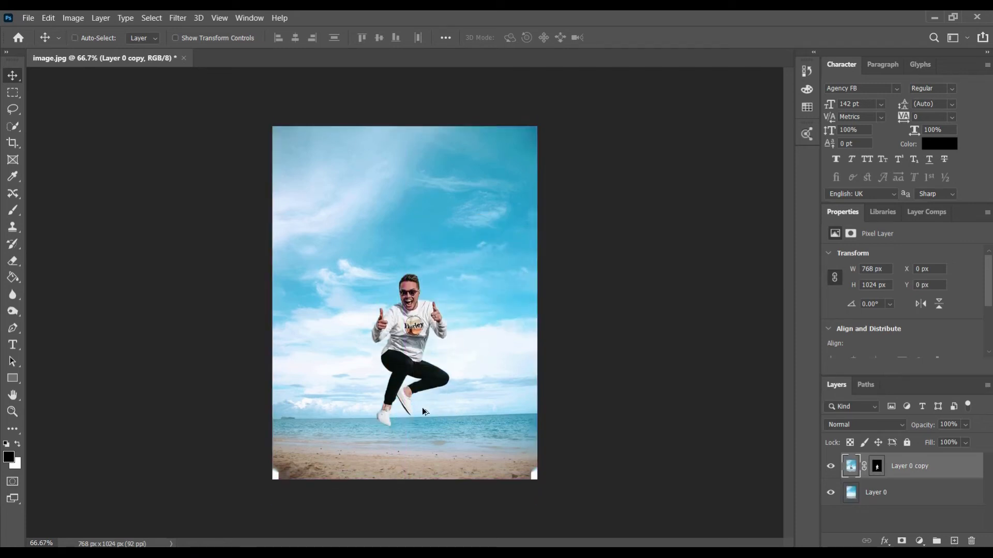
Add a Stroke layer style to Layer 0 with a size of 30 px and the position Inside
{"action": "left_click", "coordinate": [886, 494]}
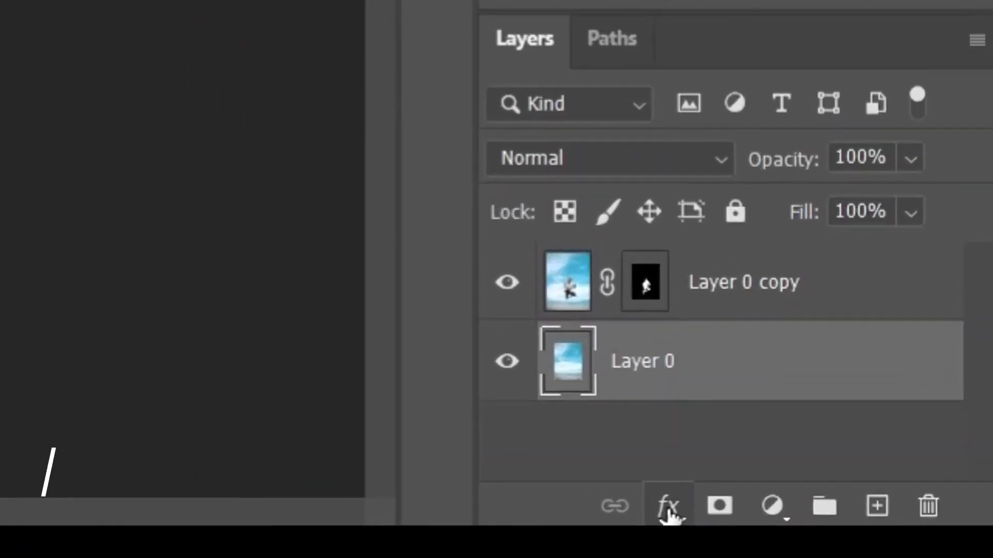
{"action": "left_click", "coordinate": [668, 509]}
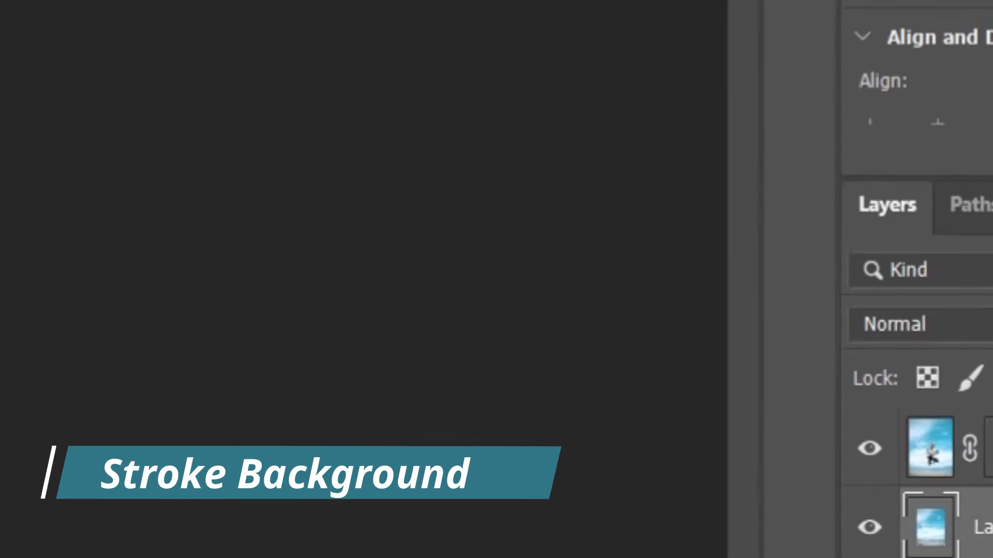
{"action": "left_click", "coordinate": [727, 225]}
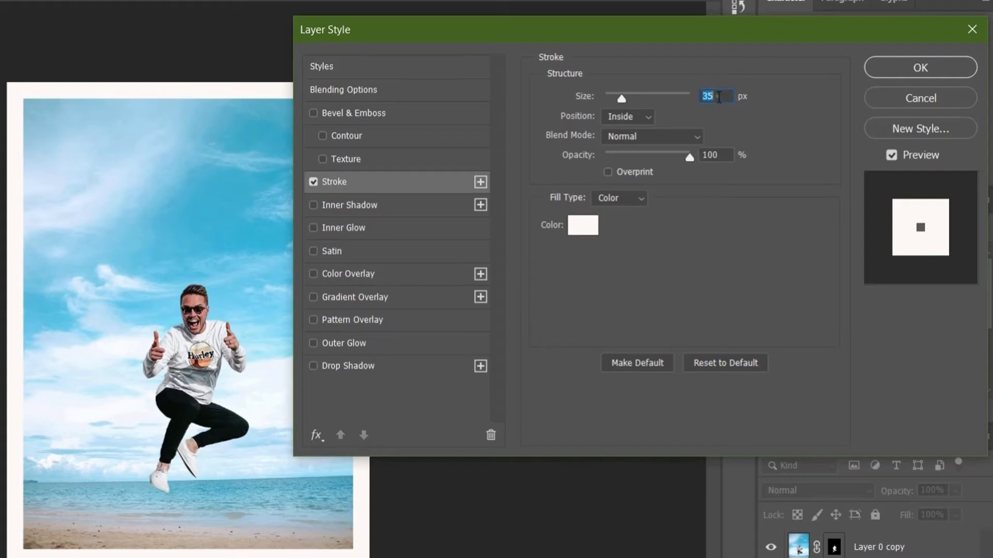
{"action": "key", "text": "Down"}
{"action": "key", "text": "Down"}
{"action": "key", "text": "Down"}
{"action": "key", "text": "Down"}
{"action": "key", "text": "Down"}
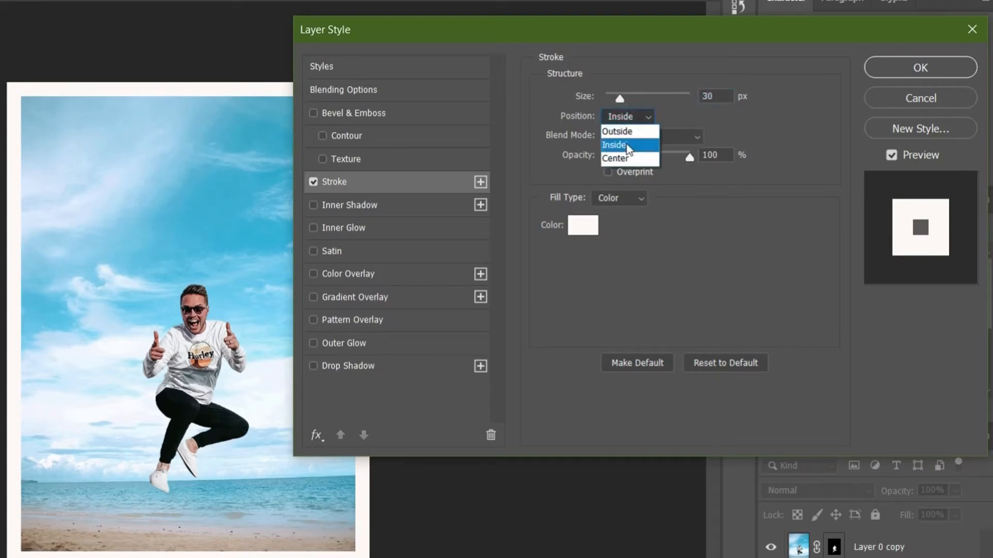
{"action": "left_click", "coordinate": [901, 64]}
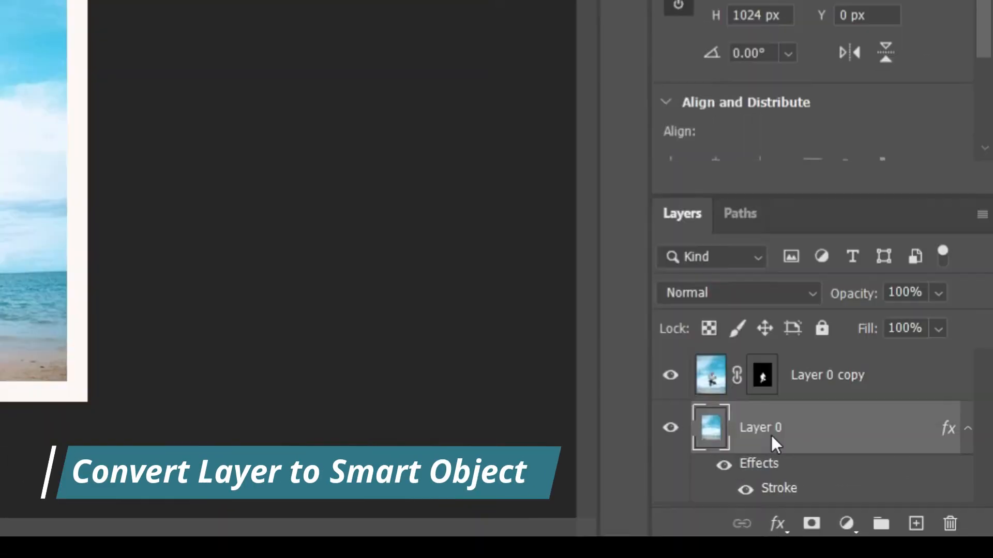
Convert Layer 0 to a smart object and scale it down around the jumping man with Free Transform
{"action": "right_click", "coordinate": [838, 472]}
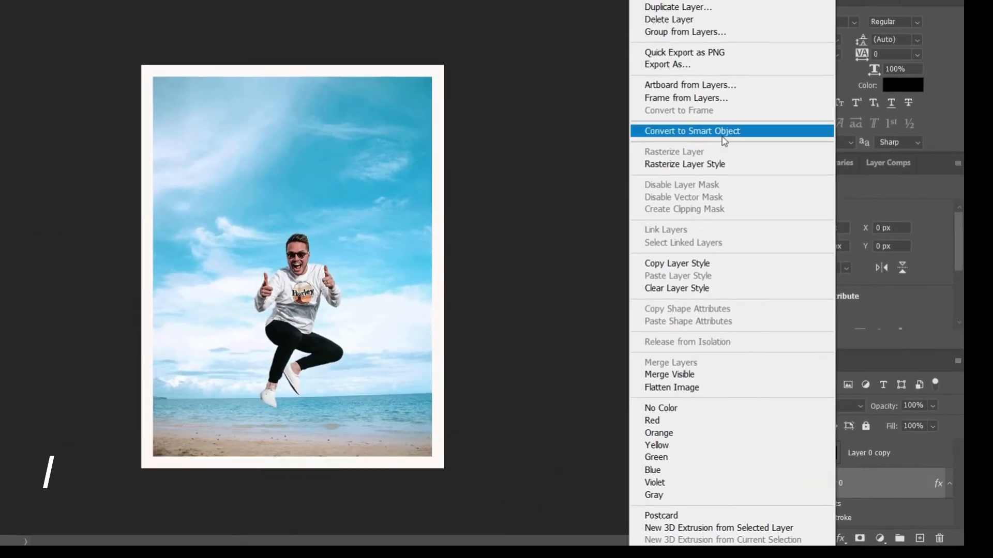
{"action": "left_click", "coordinate": [724, 132]}
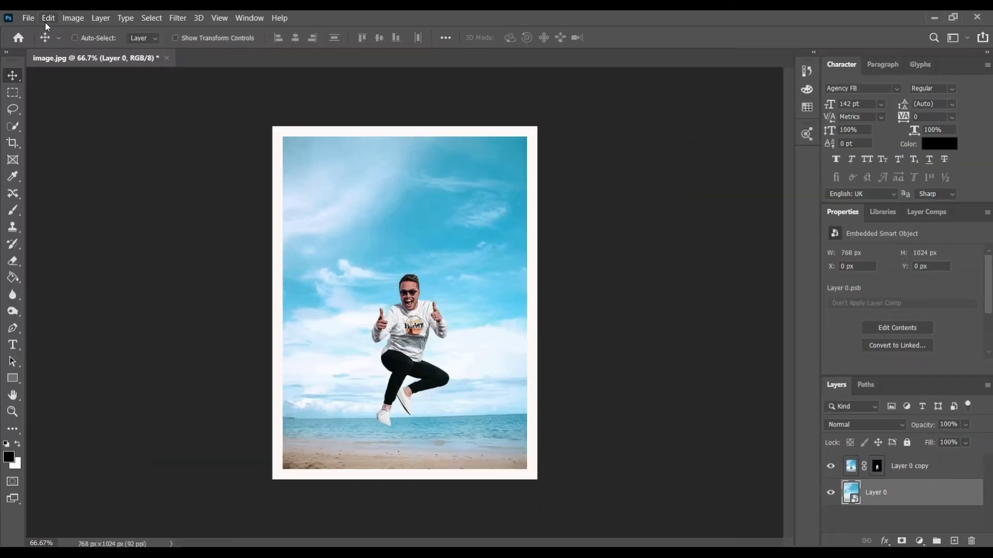
{"action": "left_click", "coordinate": [46, 16]}
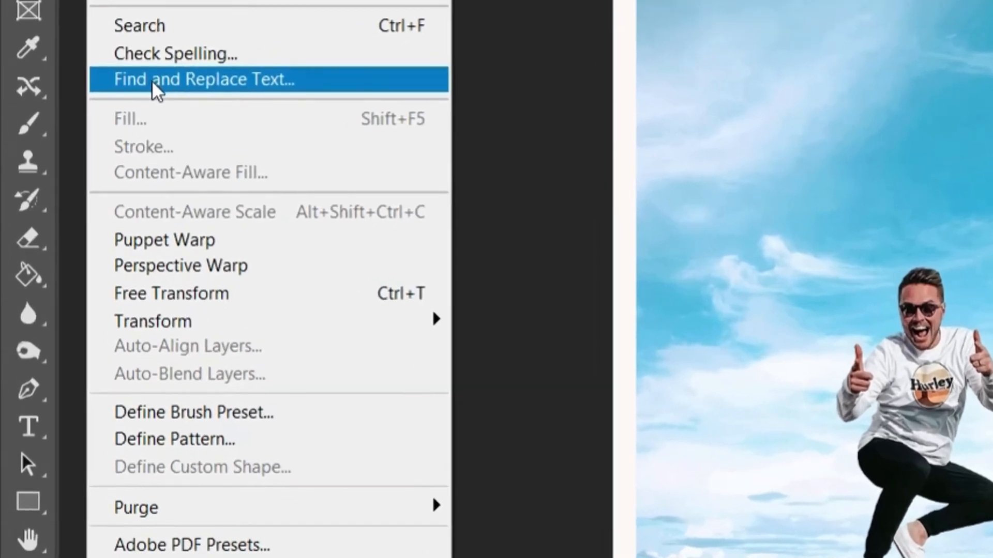
{"action": "left_click", "coordinate": [171, 294]}
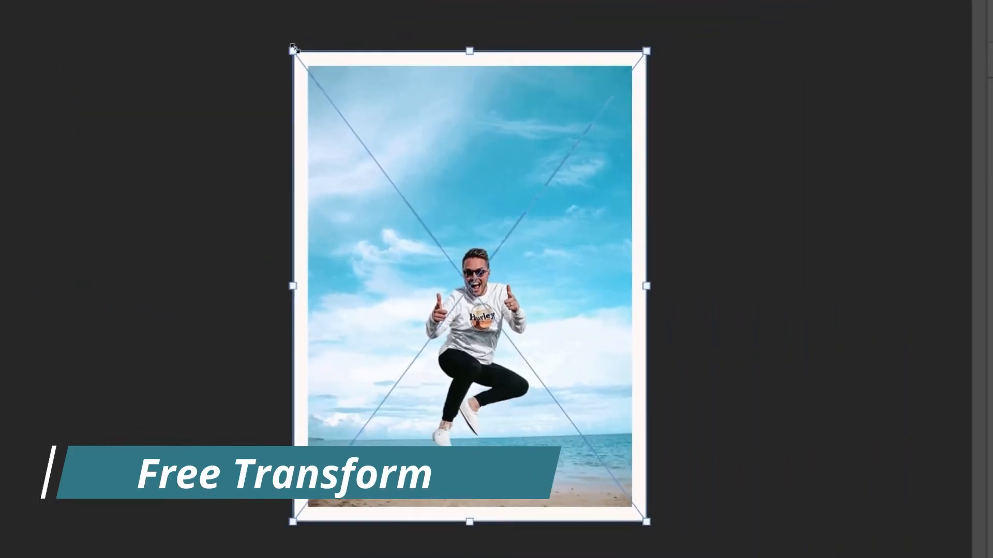
{"action": "left_click_drag", "start_coordinate": [292, 48], "coordinate": [309, 81]}
{"action": "key", "text": "ctrl+z"}
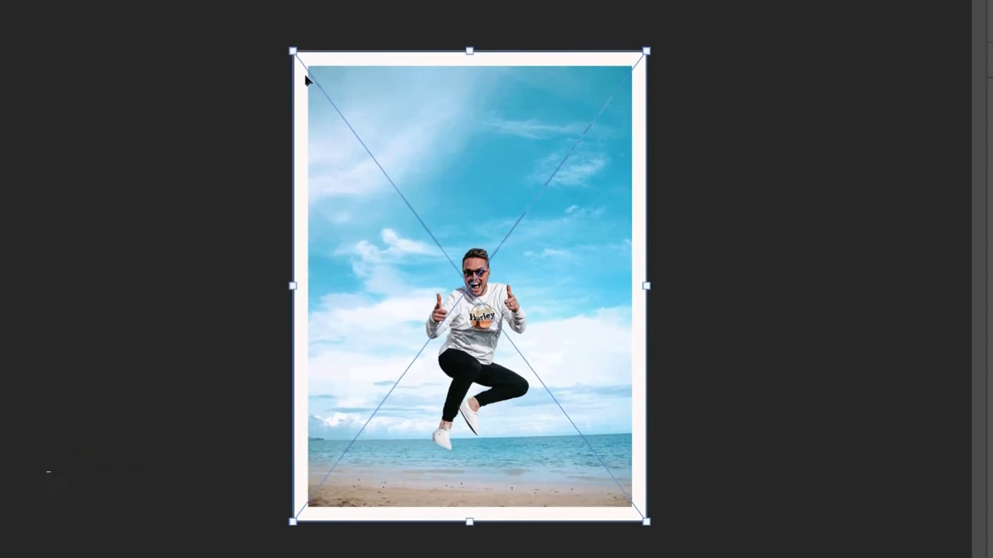
{"action": "left_click_drag", "start_coordinate": [293, 48], "coordinate": [357, 160]}
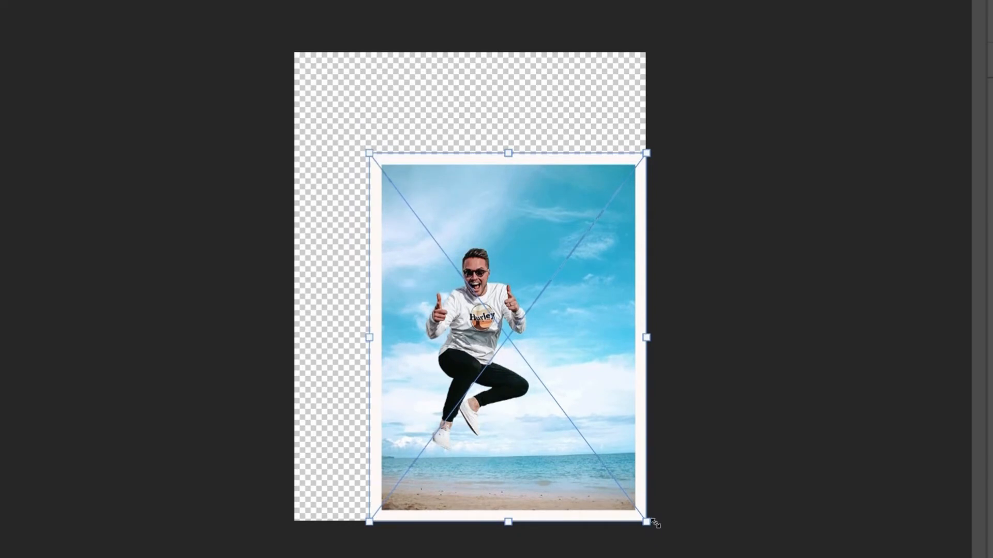
{"action": "left_click_drag", "start_coordinate": [644, 525], "coordinate": [590, 447]}
{"action": "left_click_drag", "start_coordinate": [386, 224], "coordinate": [351, 167]}
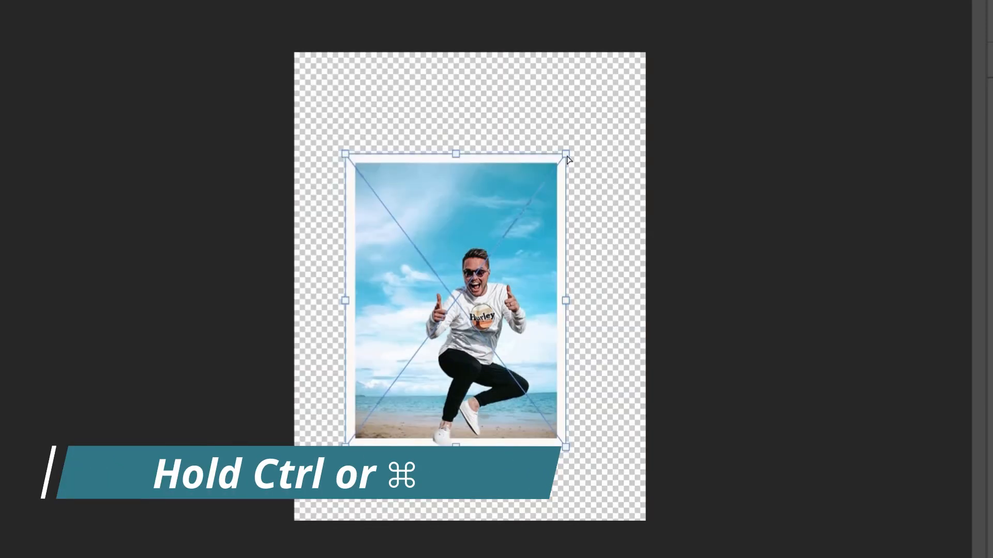
Distort the corners of the bordered background into a tilted perspective frame that narrows toward its right side, and apply the transform
{"action": "left_click_drag", "start_coordinate": [568, 159], "coordinate": [561, 230]}
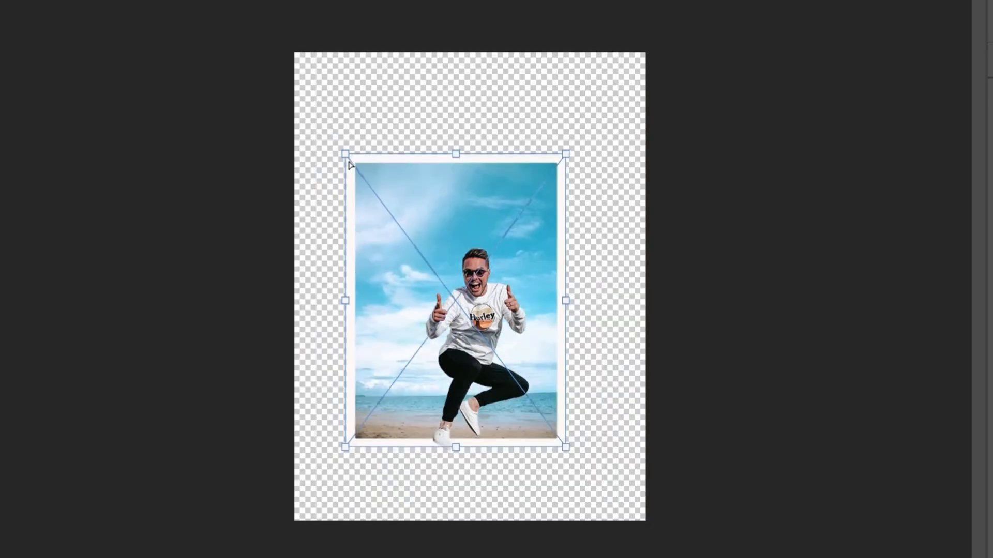
{"action": "left_click_drag", "start_coordinate": [346, 159], "coordinate": [373, 208]}
{"action": "left_click_drag", "start_coordinate": [566, 451], "coordinate": [519, 426]}
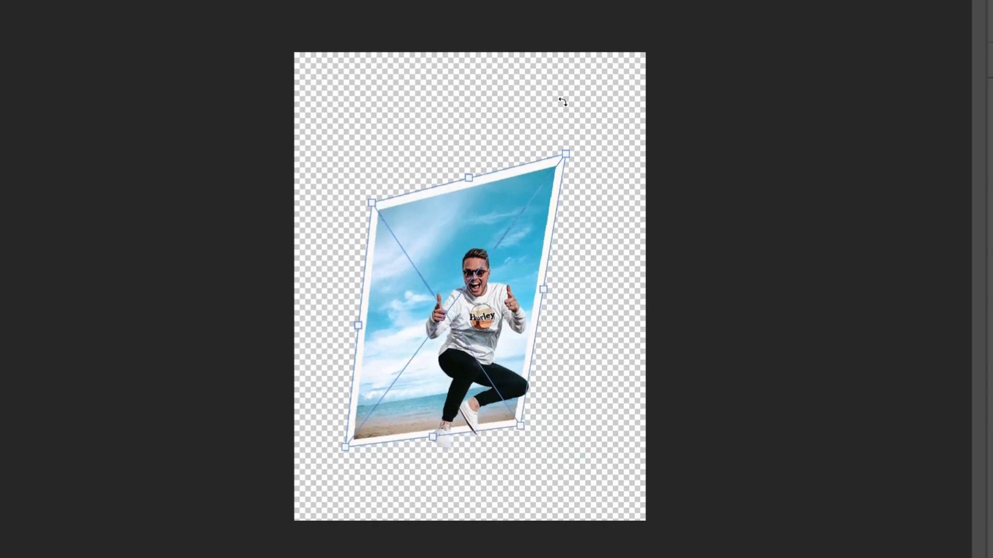
{"action": "left_click_drag", "start_coordinate": [564, 158], "coordinate": [523, 235]}
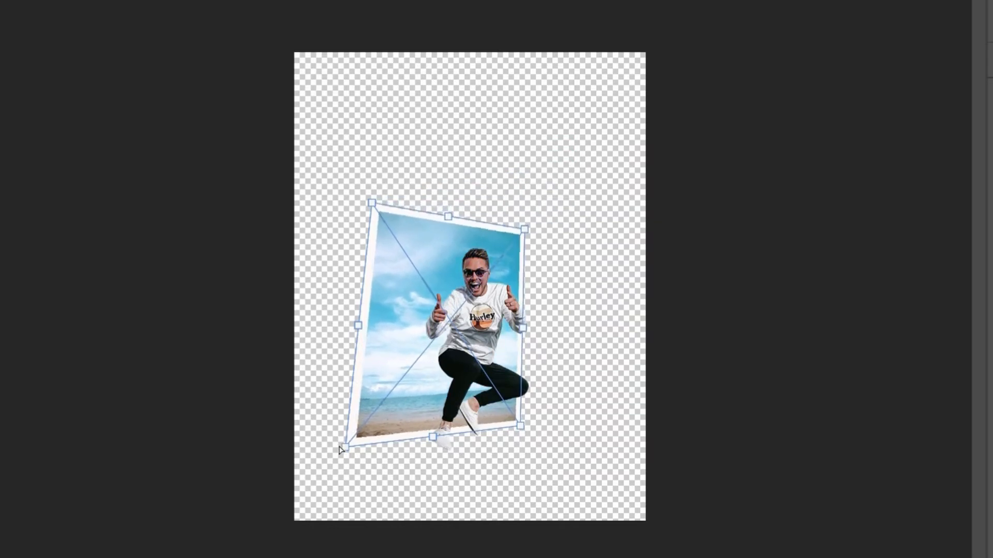
{"action": "left_click_drag", "start_coordinate": [345, 447], "coordinate": [348, 443]}
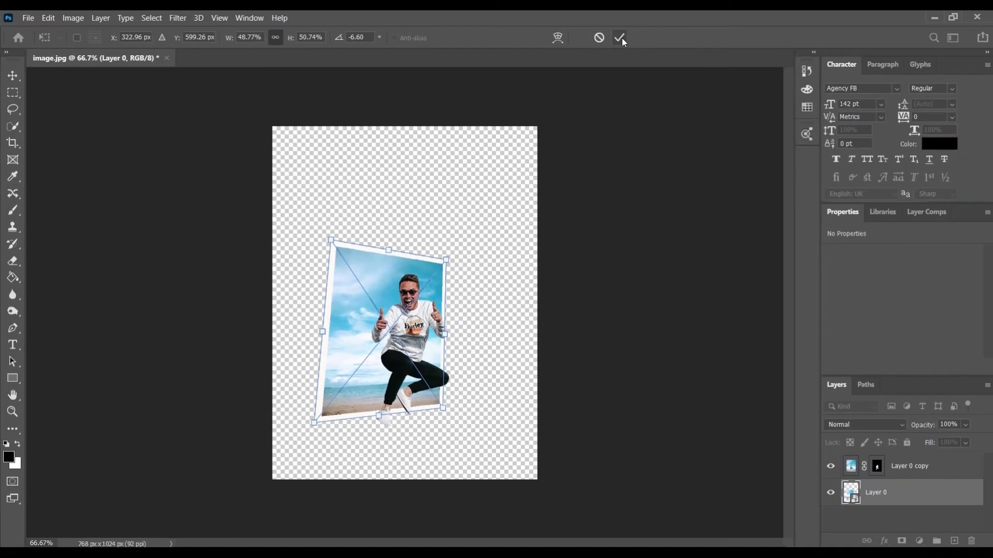
{"action": "left_click", "coordinate": [622, 37]}
Group Layer 0 copy and draw a Pen path along the frame's inner right and lower edges, enclosing the man's overhanging arm and knee
{"action": "left_click", "coordinate": [892, 467]}
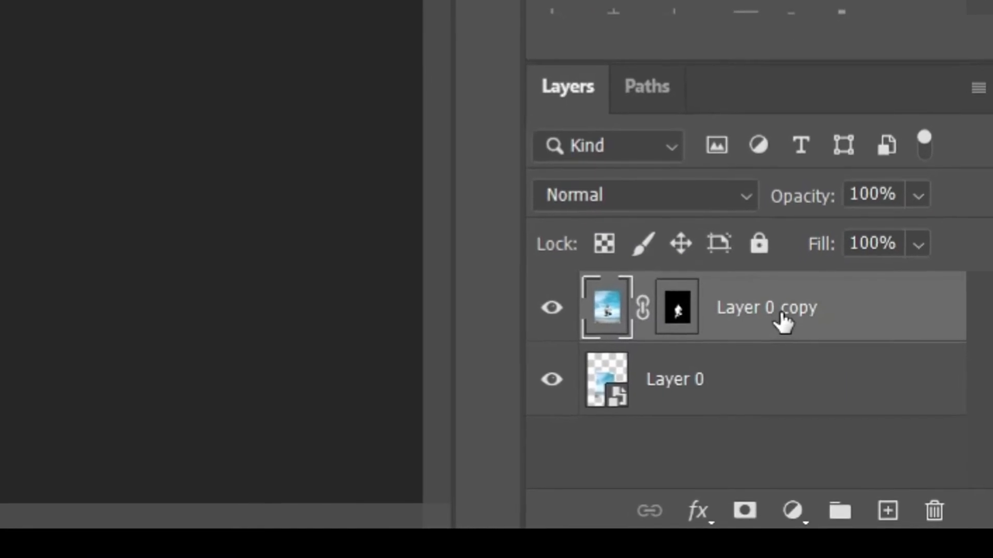
{"action": "key", "text": "ctrl+g"}
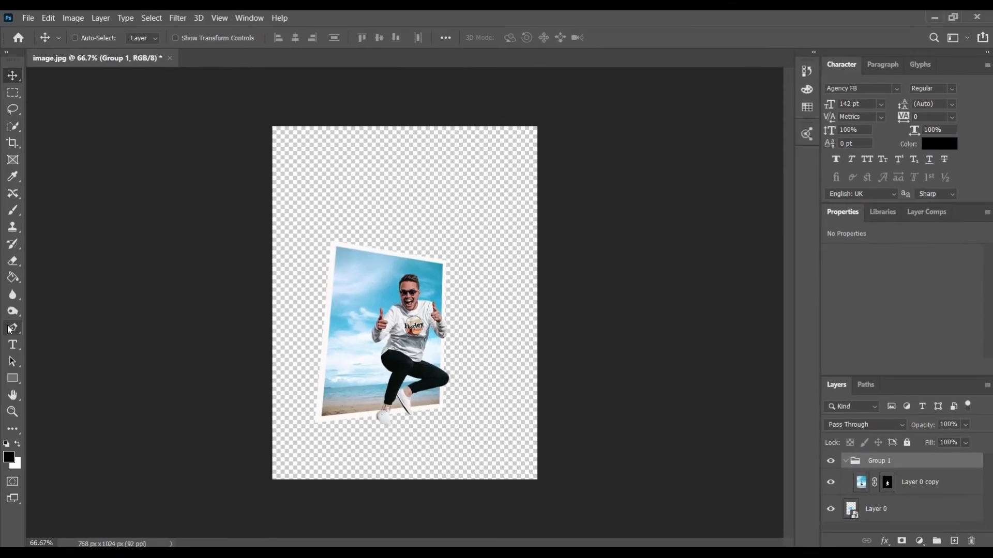
{"action": "key", "text": "p"}
{"action": "scroll", "coordinate": [401, 416], "scroll_direction": "up", "scroll_amount": 2}
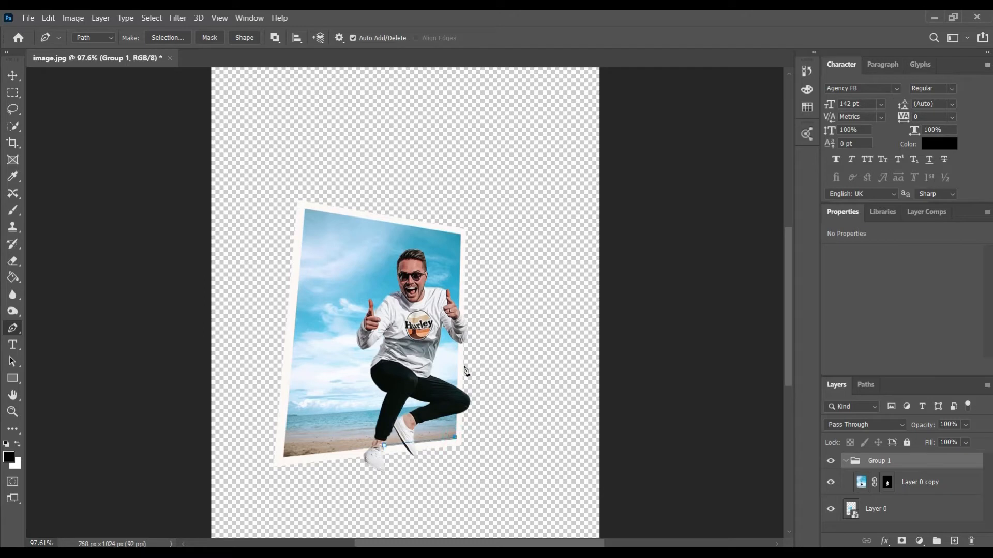
{"action": "left_click", "coordinate": [460, 262]}
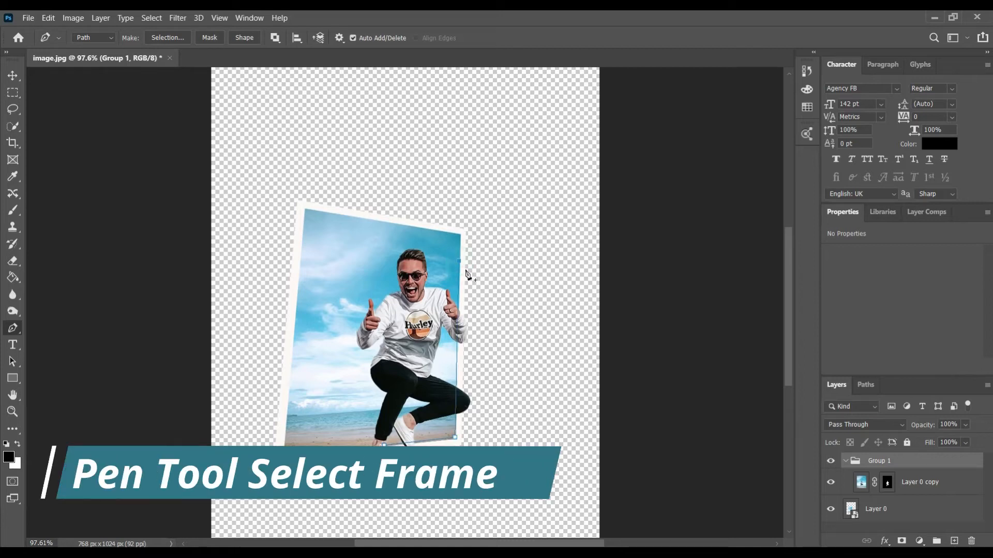
{"action": "left_click", "coordinate": [385, 445]}
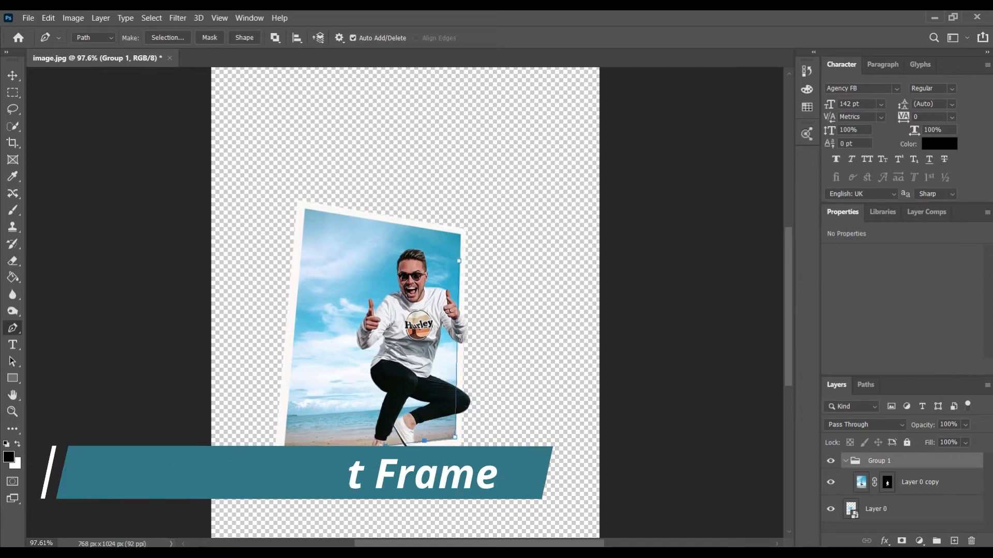
{"action": "left_click", "coordinate": [454, 442]}
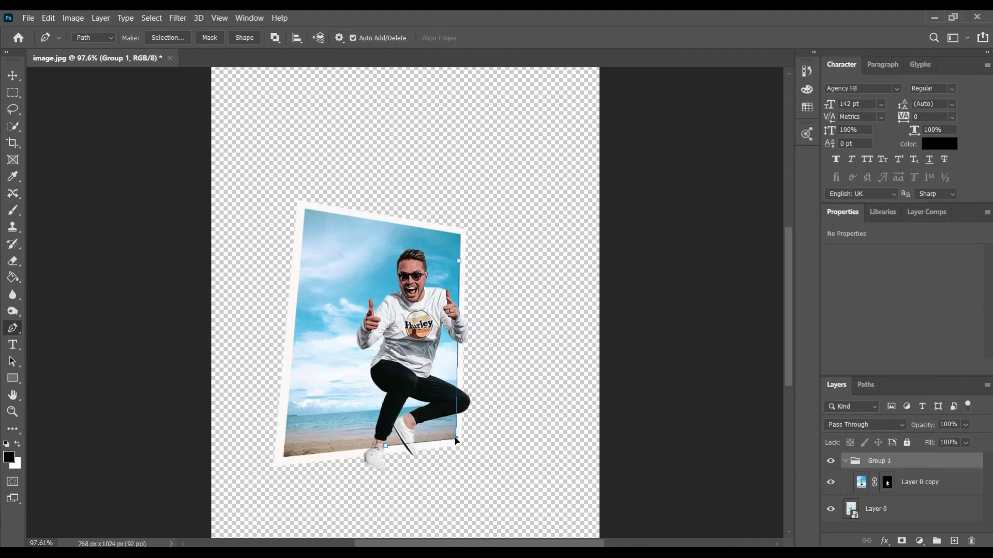
{"action": "left_click", "coordinate": [497, 473]}
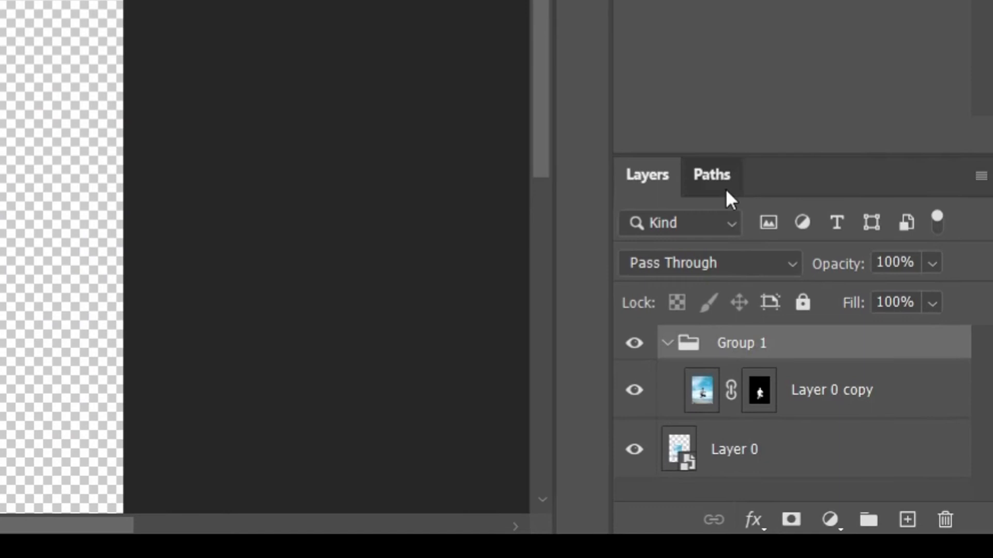
Convert the work path to a selection, invert it, and return to the layer list
{"action": "left_click", "coordinate": [725, 188]}
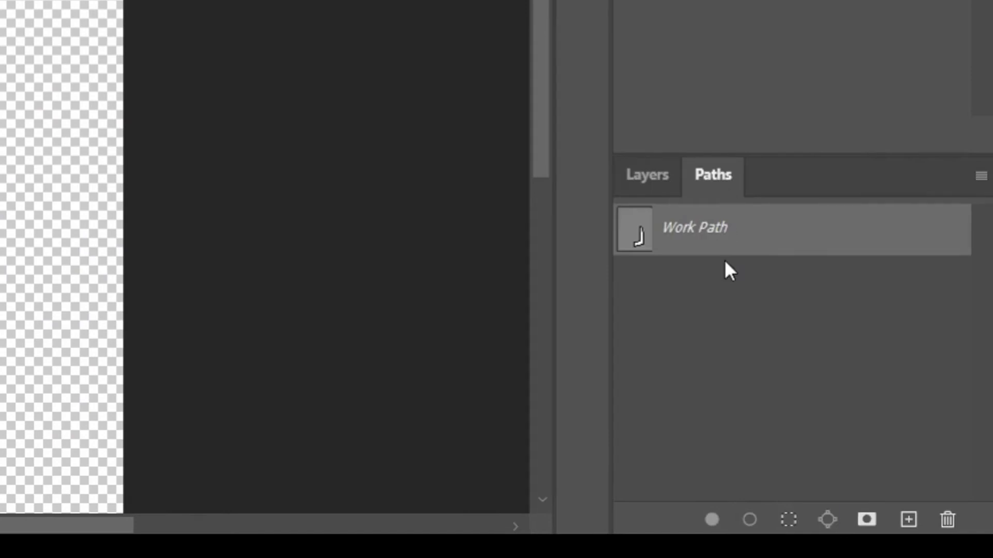
{"action": "left_click", "coordinate": [777, 522]}
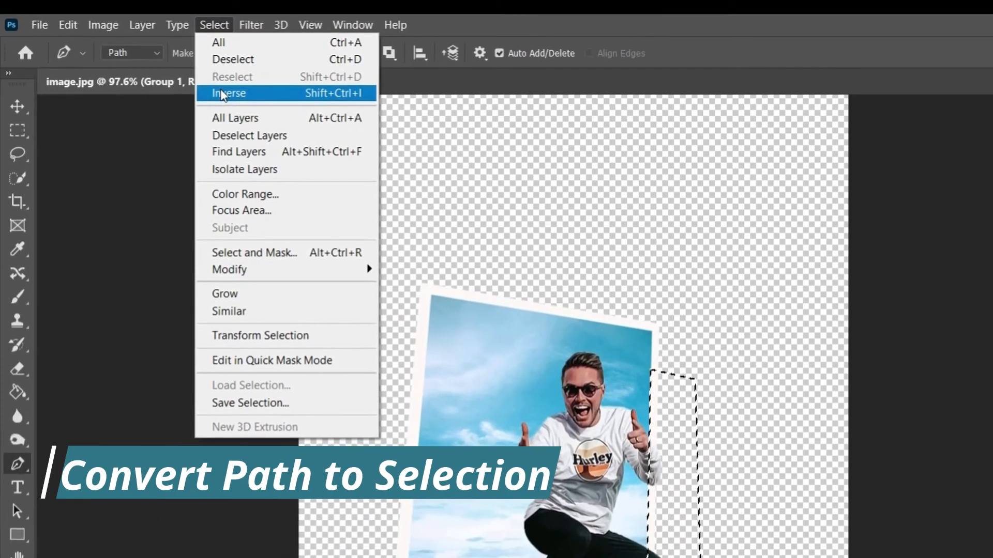
{"action": "left_click", "coordinate": [219, 89]}
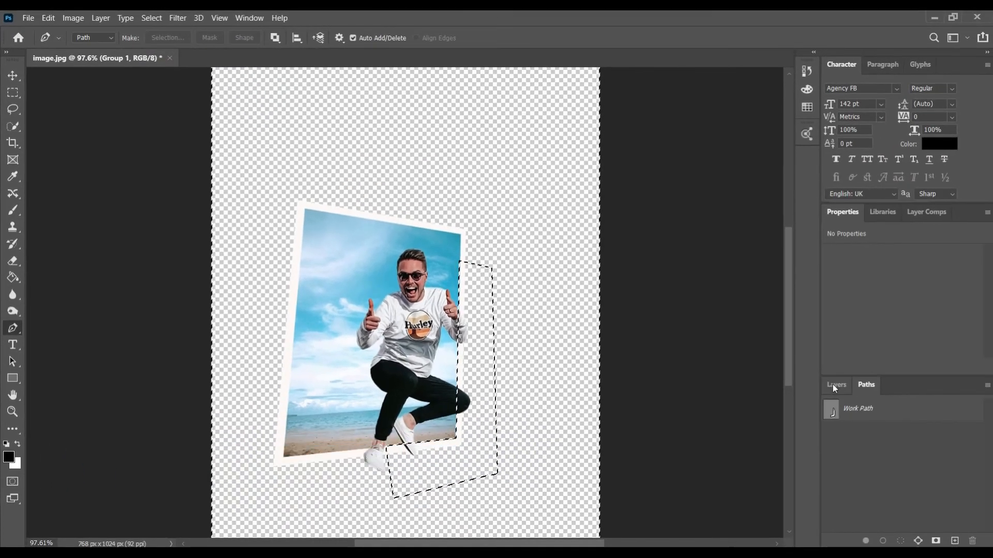
{"action": "left_click", "coordinate": [833, 383]}
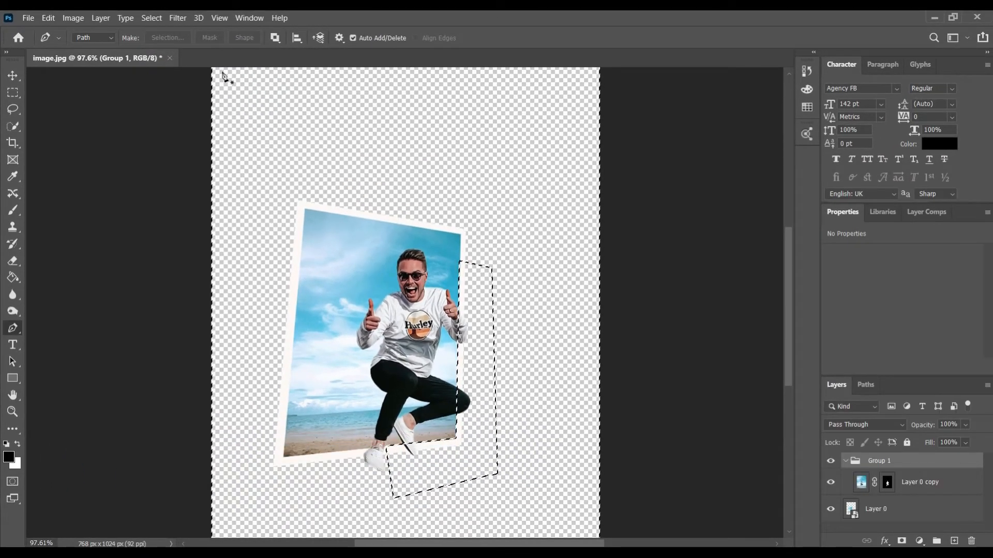
Expand the inverted selection and apply it as a layer mask on Group 1
{"action": "left_click", "coordinate": [151, 19]}
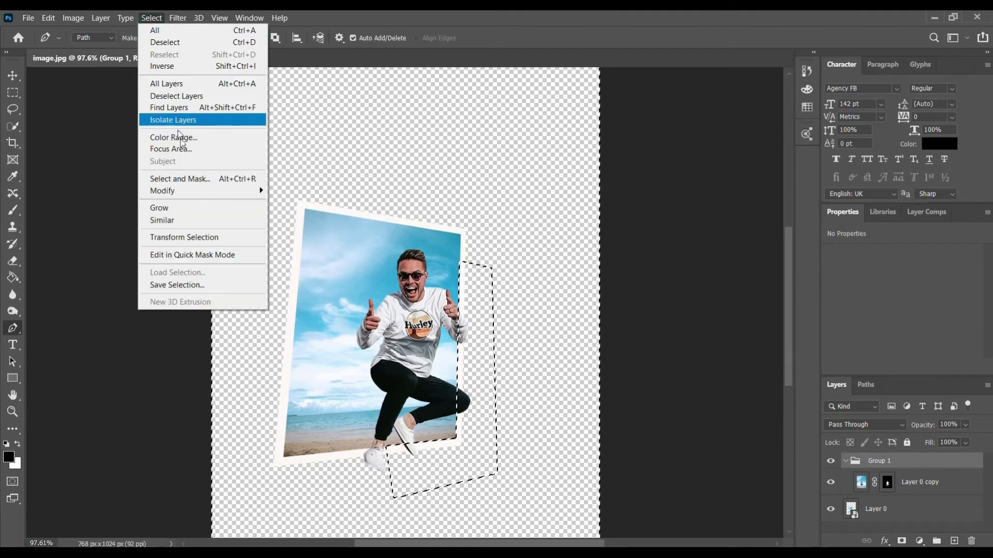
{"action": "mouse_move", "coordinate": [186, 191]}
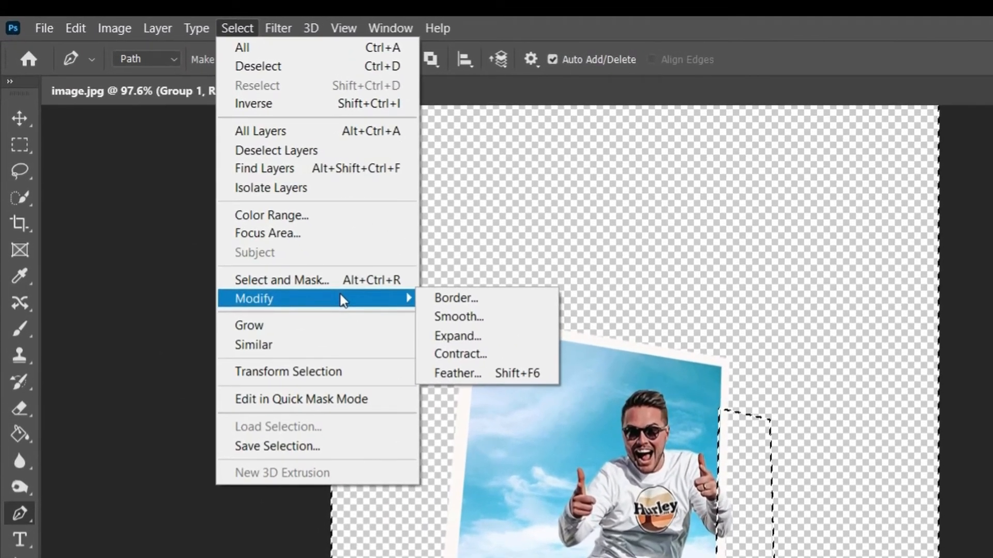
{"action": "left_click", "coordinate": [463, 337]}
{"action": "left_click", "coordinate": [875, 281]}
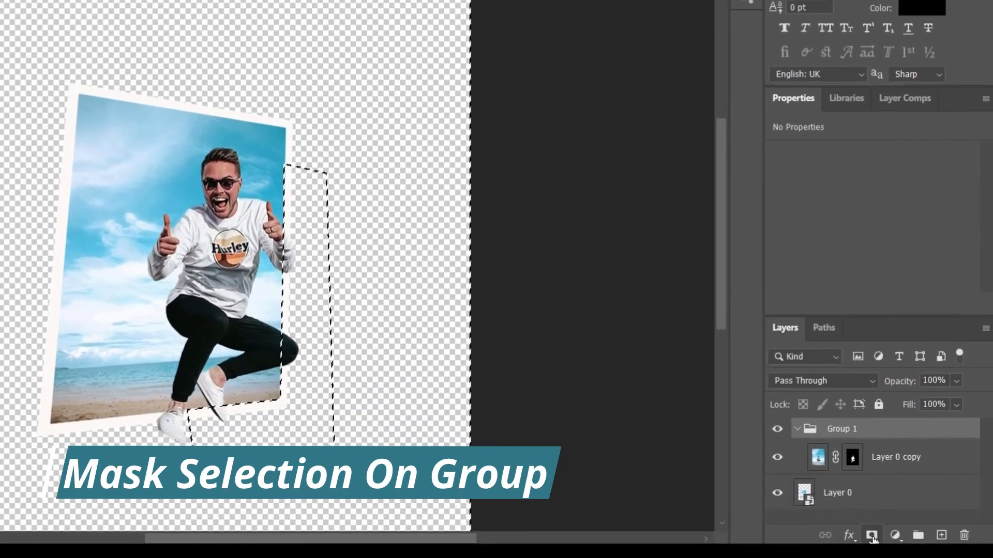
{"action": "left_click", "coordinate": [901, 541]}
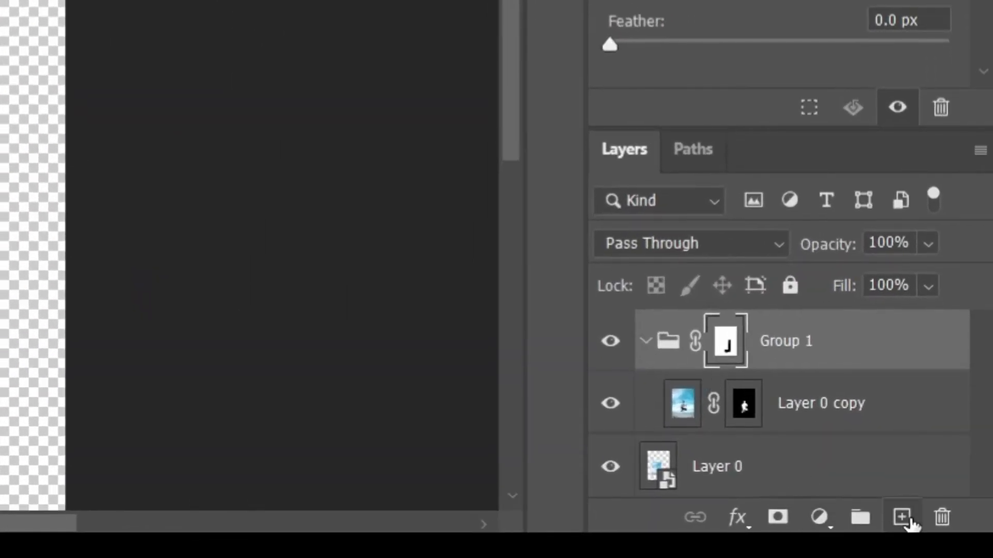
Add a new layer above Group 1 and draw a rectangle of about 775 x 1026 px over the whole canvas
{"action": "left_click", "coordinate": [901, 518]}
{"action": "left_click_drag", "start_coordinate": [718, 425], "coordinate": [720, 313]}
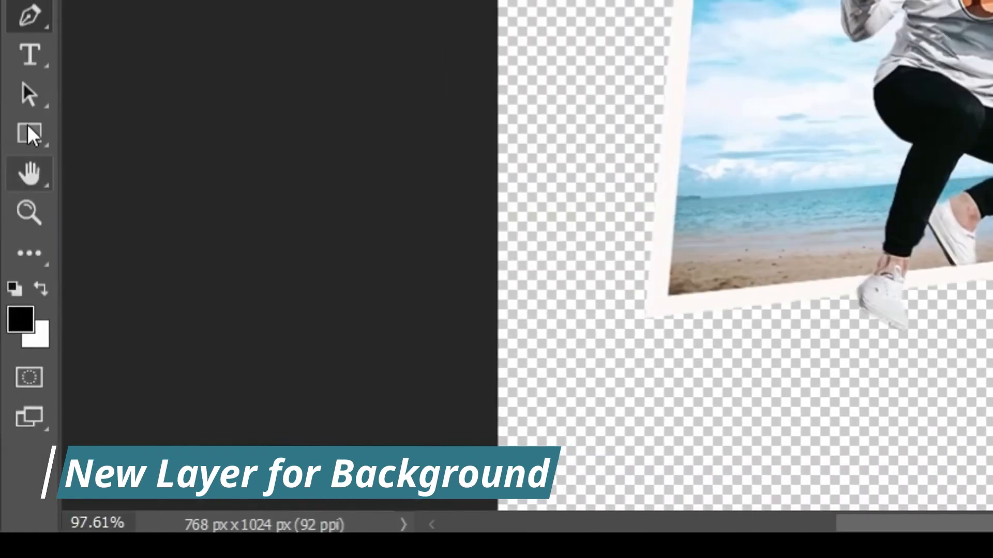
{"action": "left_click", "coordinate": [31, 135]}
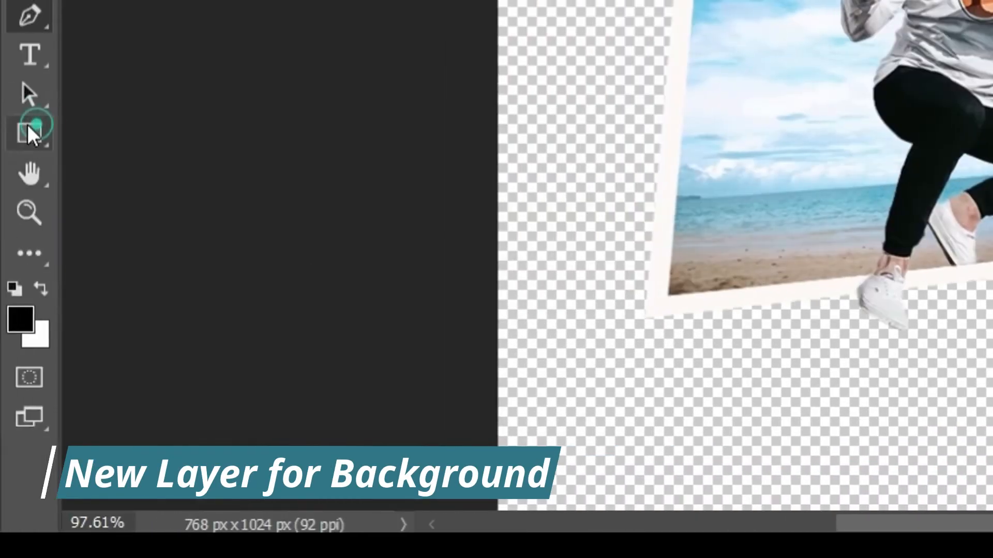
{"action": "scroll", "coordinate": [744, 255], "scroll_direction": "down", "scroll_amount": 1}
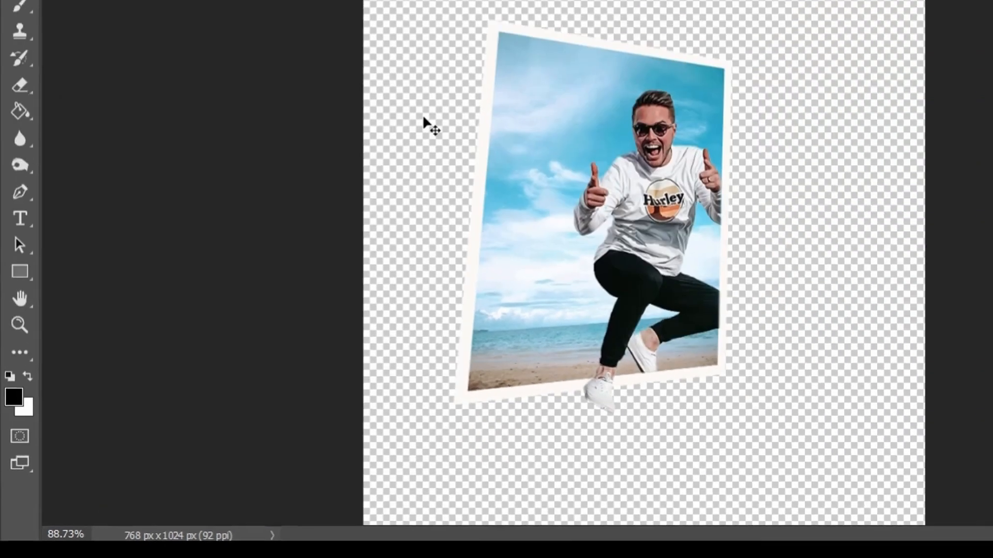
{"action": "left_click", "coordinate": [423, 116]}
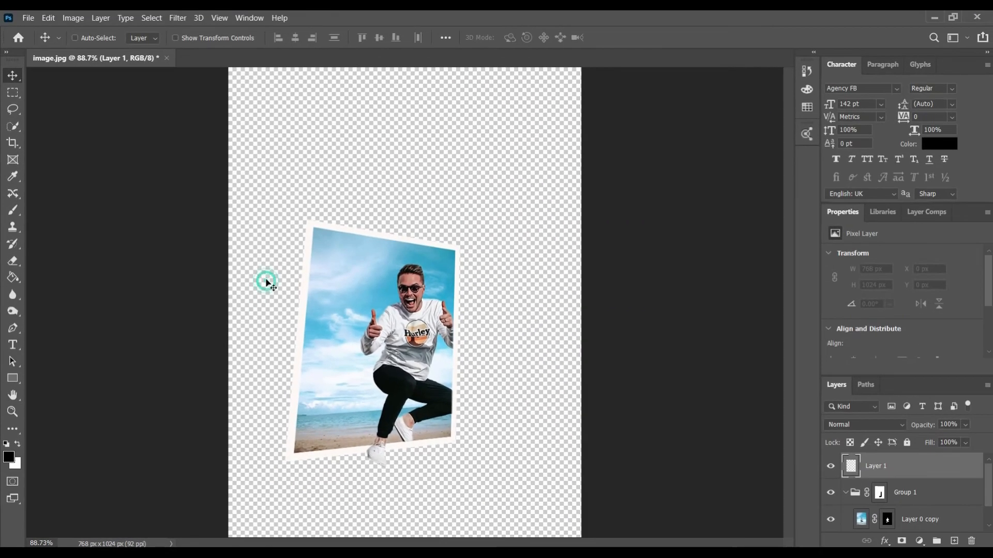
{"action": "key", "text": "ctrl"}
{"action": "left_click", "coordinate": [12, 382]}
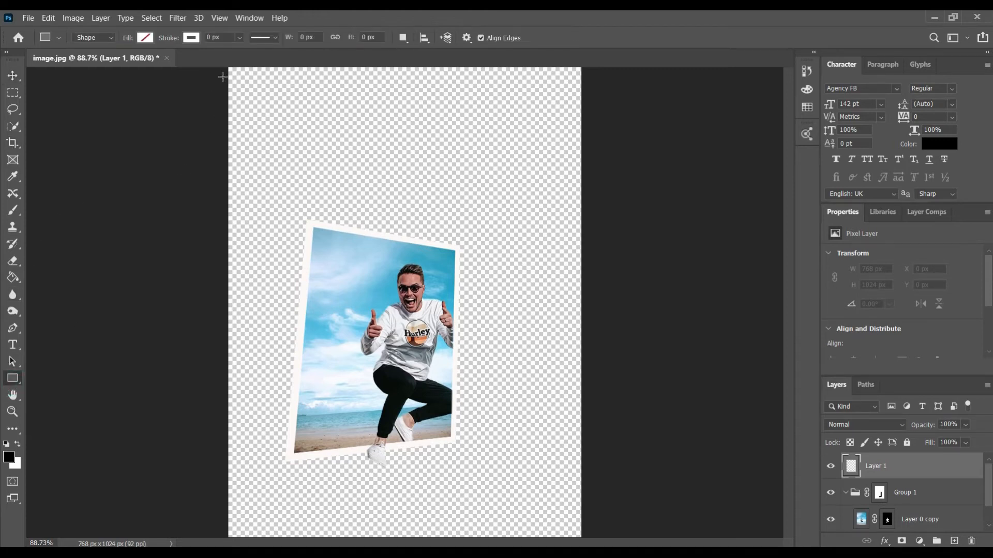
{"action": "left_click_drag", "start_coordinate": [228, 68], "coordinate": [583, 539]}
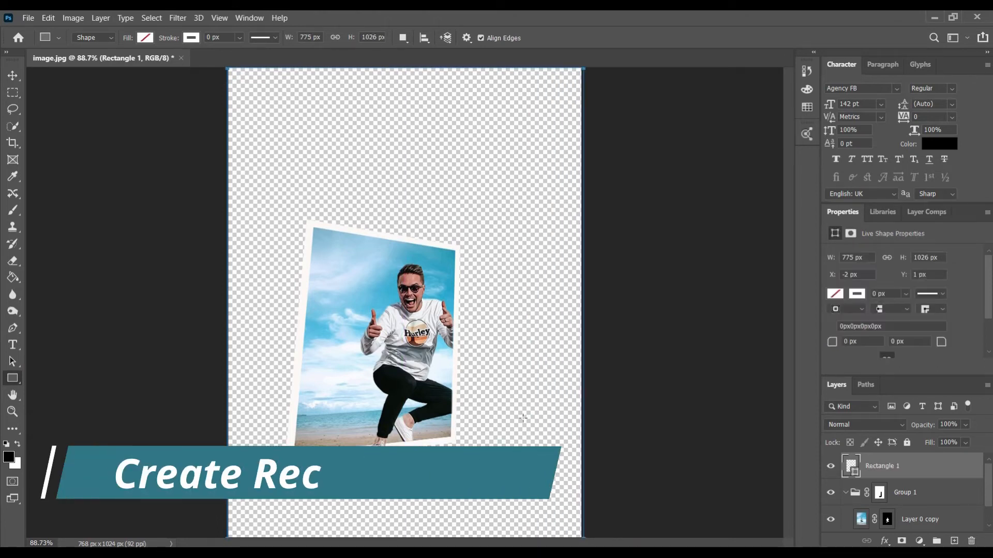
Set the rectangle's fill to black from the recently used colors
{"action": "left_click", "coordinate": [834, 294]}
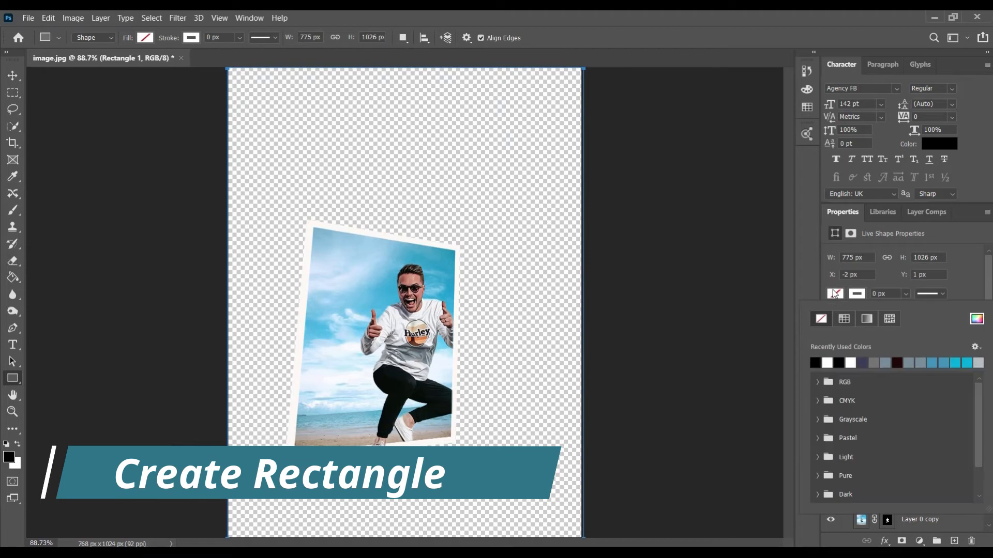
{"action": "left_click", "coordinate": [815, 363]}
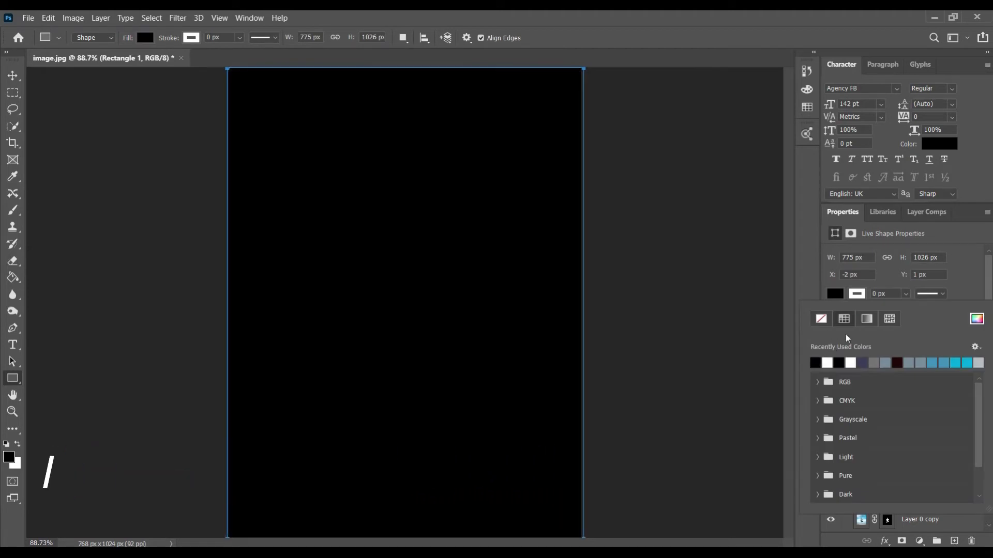
{"action": "left_click", "coordinate": [779, 291]}
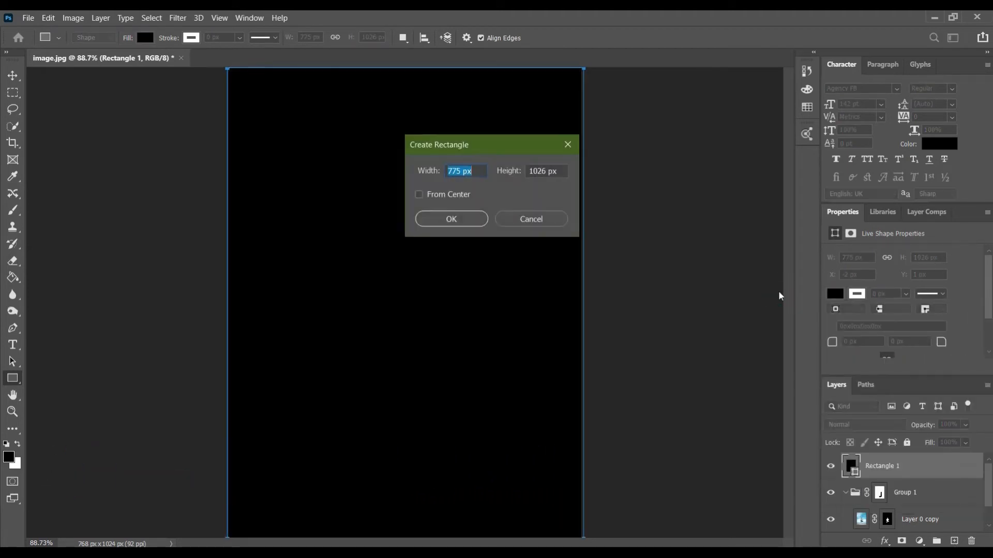
Dismiss the Create Rectangle dialog and move the Rectangle 1 layer below Layer 0 as the background
{"action": "left_click", "coordinate": [528, 219]}
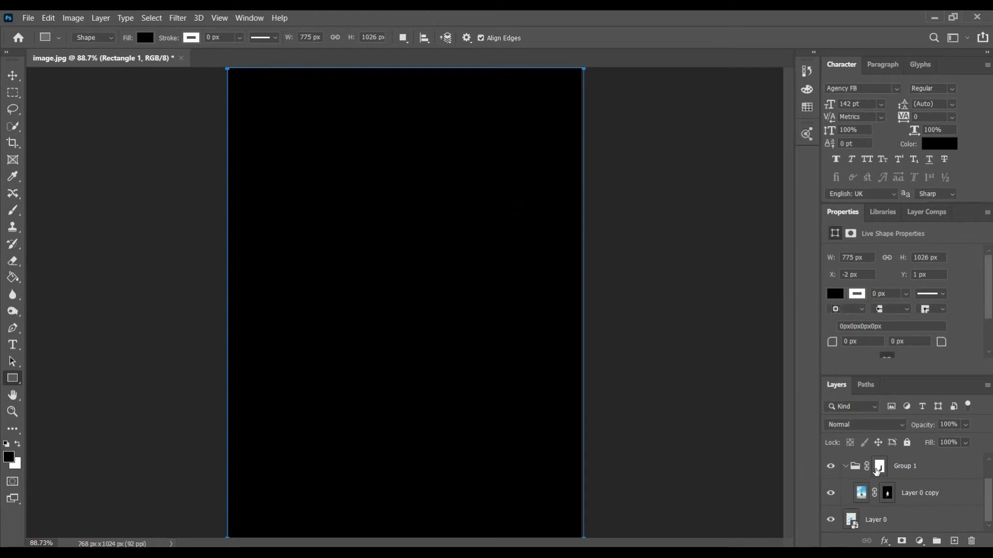
{"action": "left_click_drag", "start_coordinate": [857, 453], "coordinate": [853, 518]}
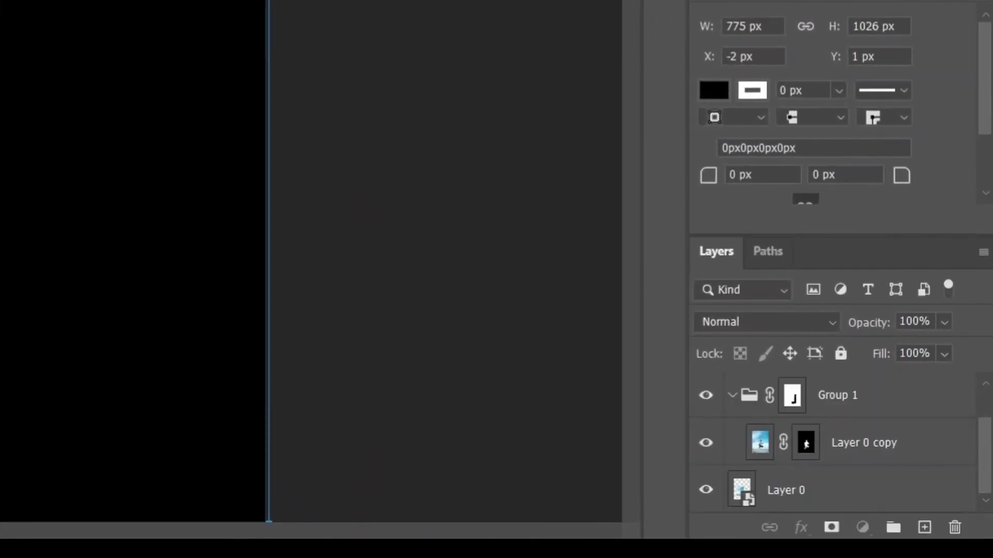
{"action": "mouse_move", "coordinate": [777, 498]}
{"action": "left_mouse_down"}
{"action": "mouse_move", "coordinate": [780, 470]}
{"action": "mouse_move", "coordinate": [780, 501]}
{"action": "left_mouse_up"}
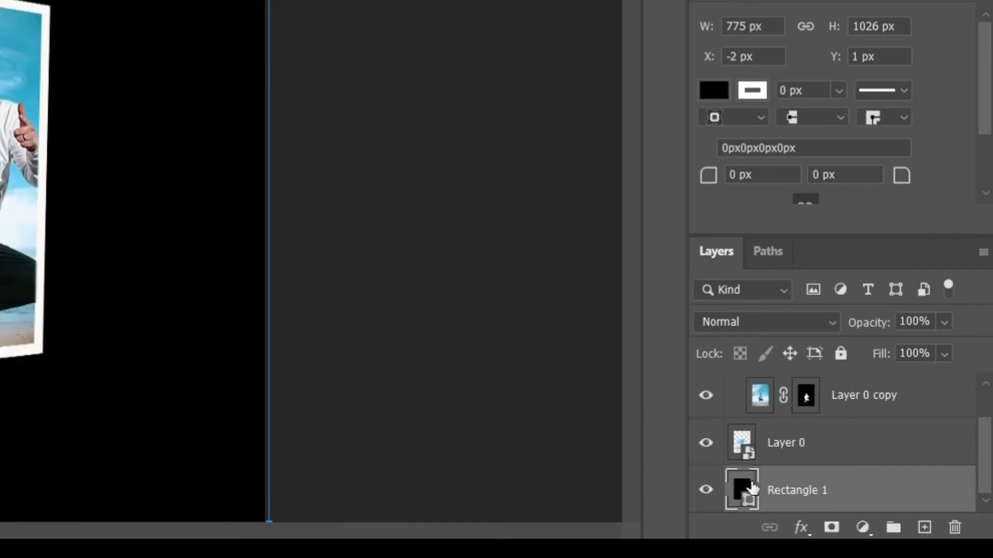
Add a reversed radial black-and-white Gradient Overlay to Rectangle 1 and set its opacity to 87%
{"action": "left_click", "coordinate": [802, 527]}
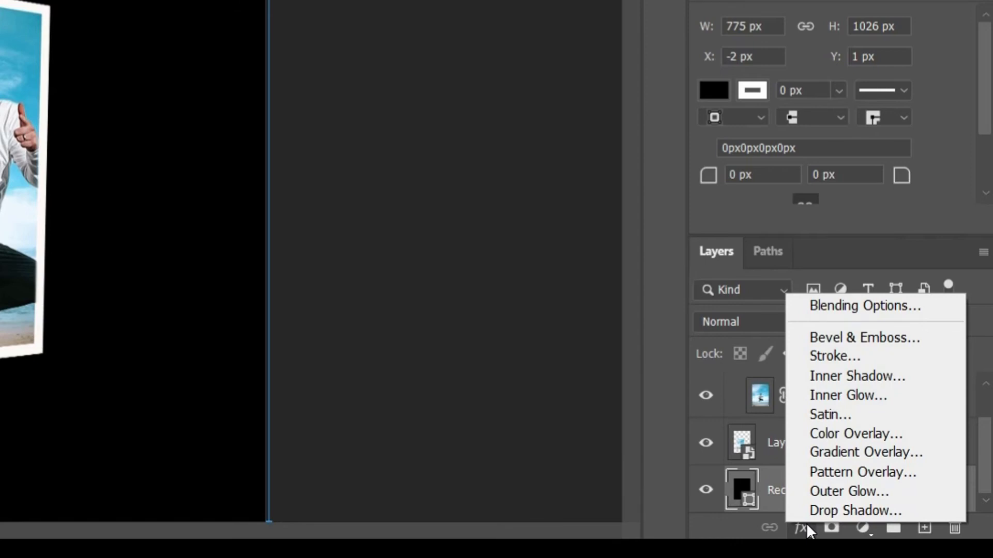
{"action": "left_click", "coordinate": [827, 451]}
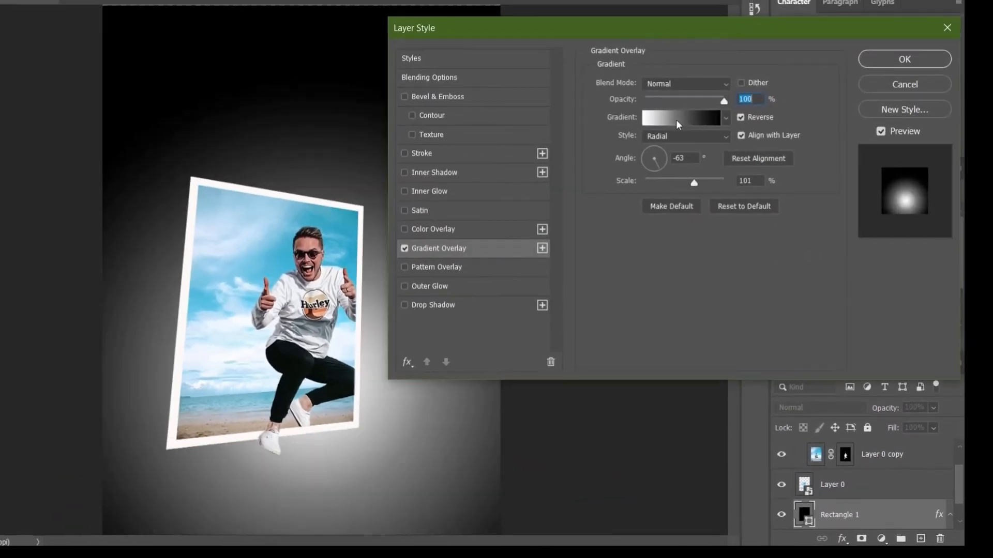
{"action": "key", "text": "Down"}
{"action": "key", "text": "Down"}
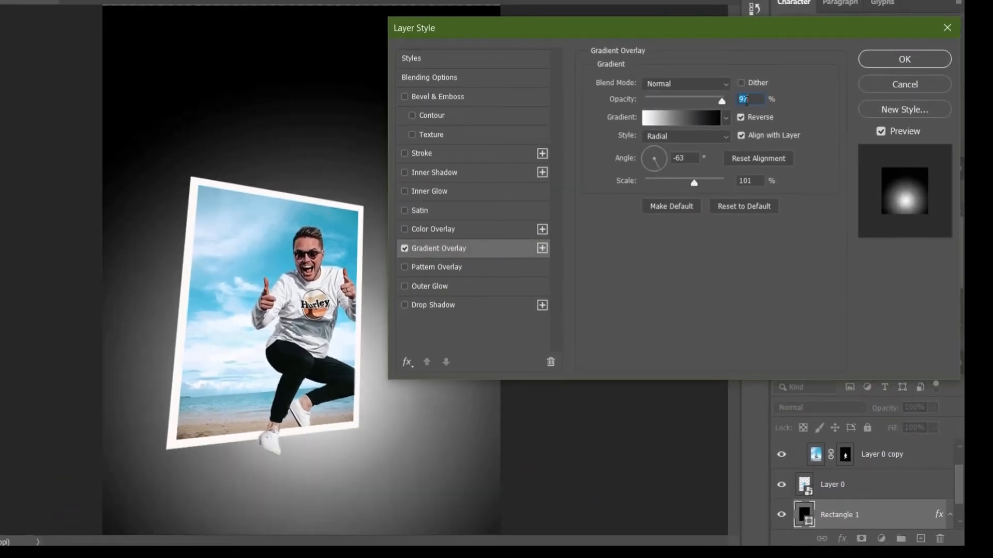
{"action": "key", "text": "Down"}
{"action": "key", "text": "Down"}
{"action": "key", "text": "Down"}
{"action": "key", "text": "Down"}
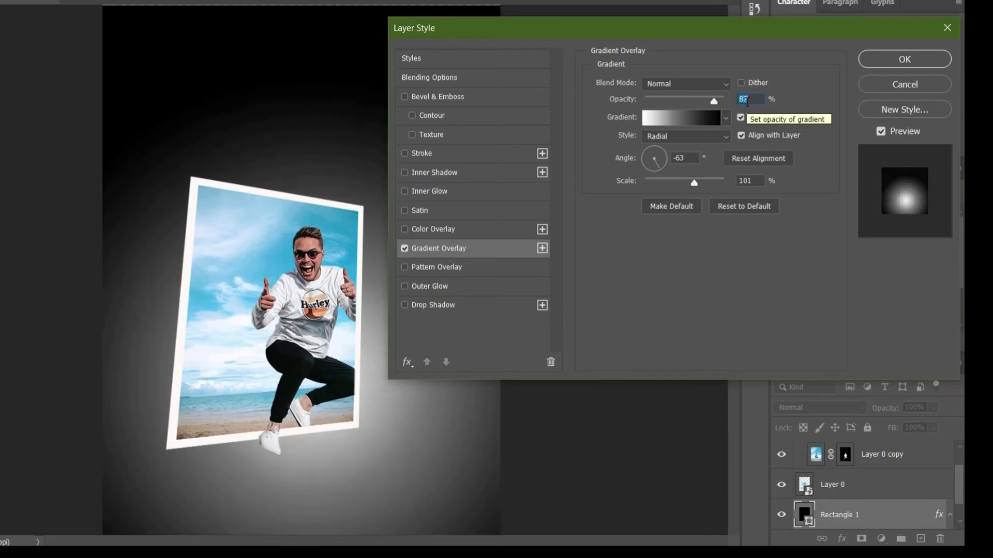
Set the gradient angle to -104°, shift the glow slightly toward the bottom of the photo frame, and apply the layer style
{"action": "left_click", "coordinate": [663, 169]}
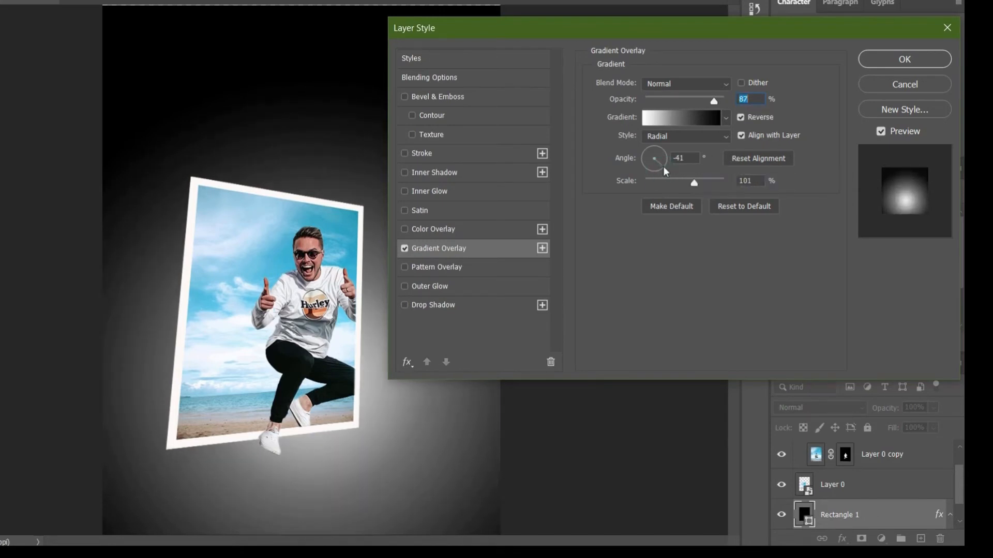
{"action": "left_click", "coordinate": [650, 169]}
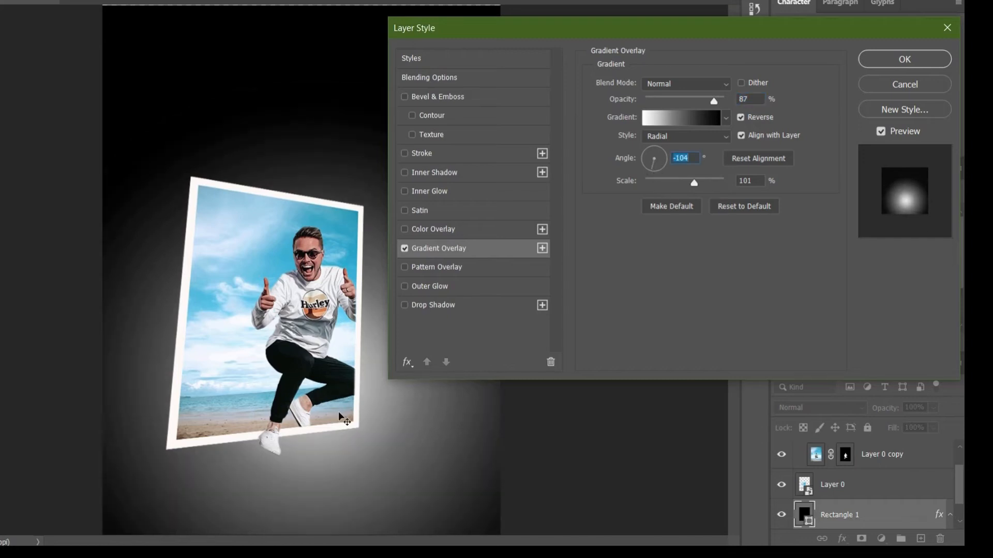
{"action": "left_click_drag", "start_coordinate": [371, 411], "coordinate": [352, 429]}
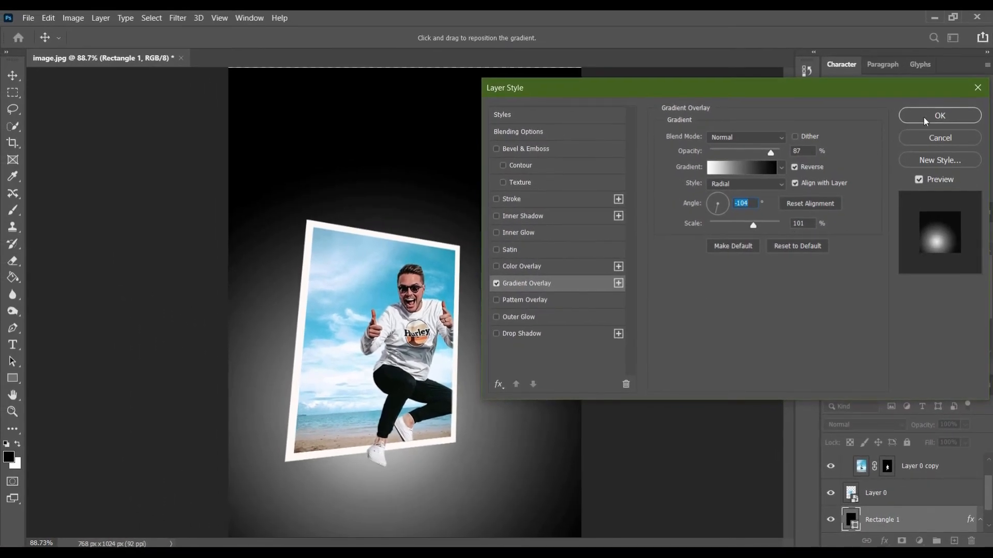
{"action": "left_click", "coordinate": [923, 117]}
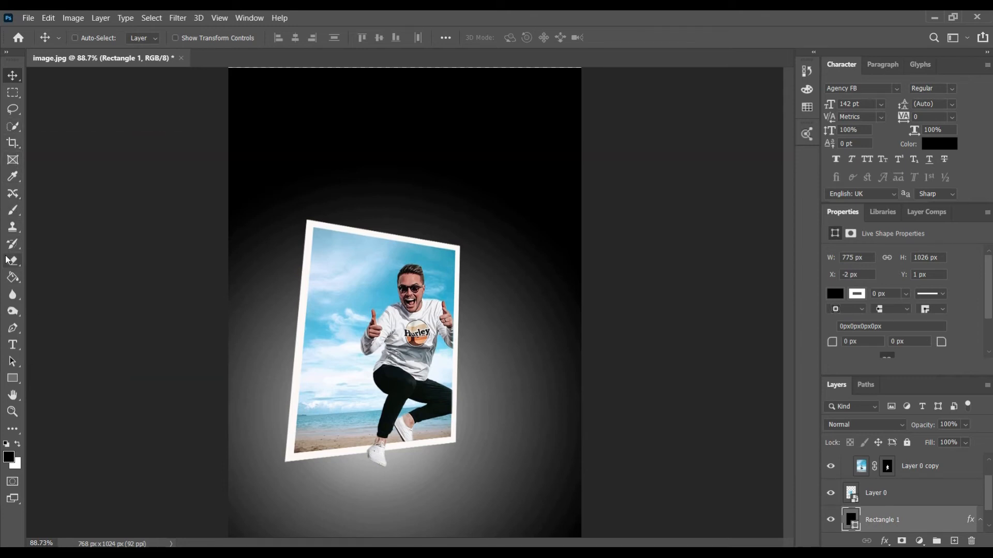
Choose the Brush tool and add a new empty layer directly above Layer 0 copy inside Group 1
{"action": "left_click", "coordinate": [15, 212]}
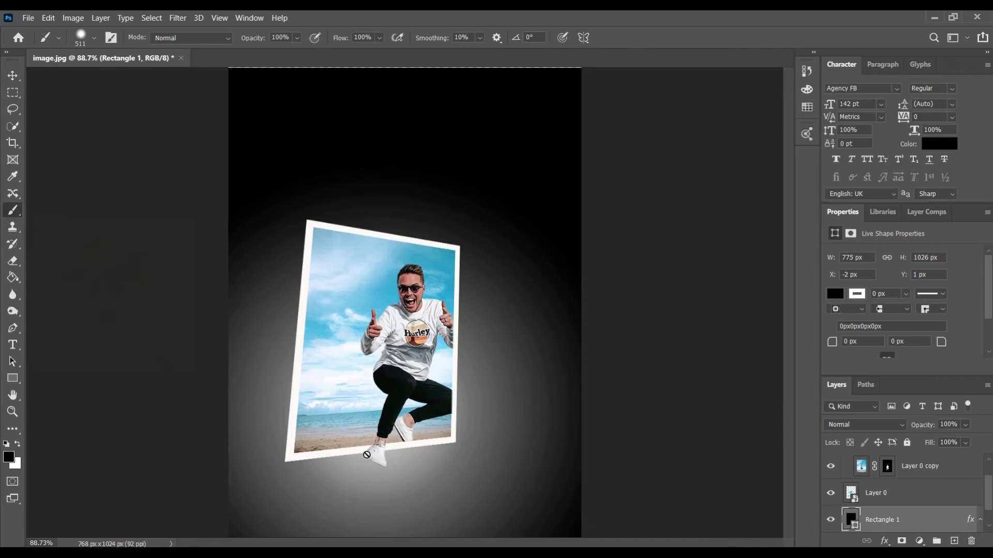
{"action": "scroll", "coordinate": [949, 517], "scroll_direction": "up", "scroll_amount": 1}
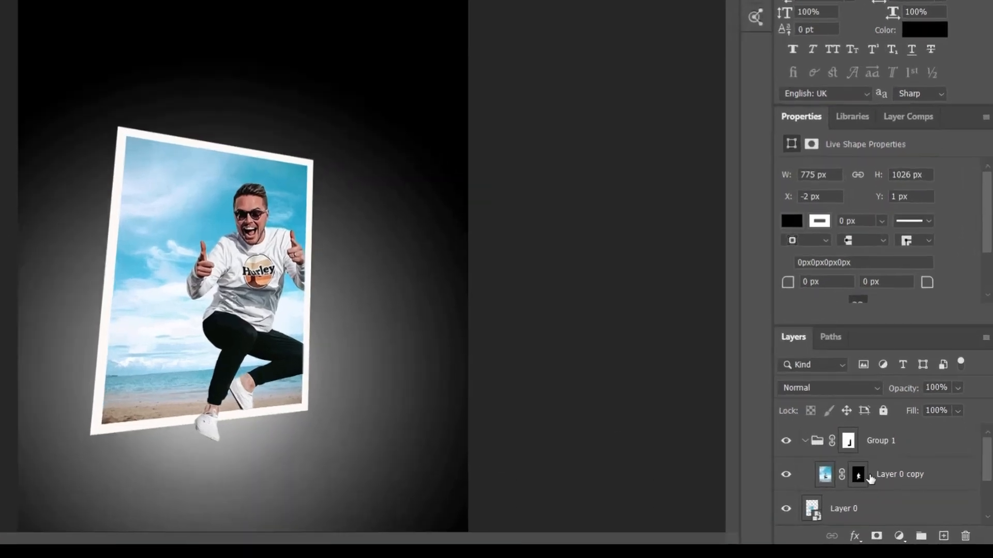
{"action": "left_click", "coordinate": [910, 493]}
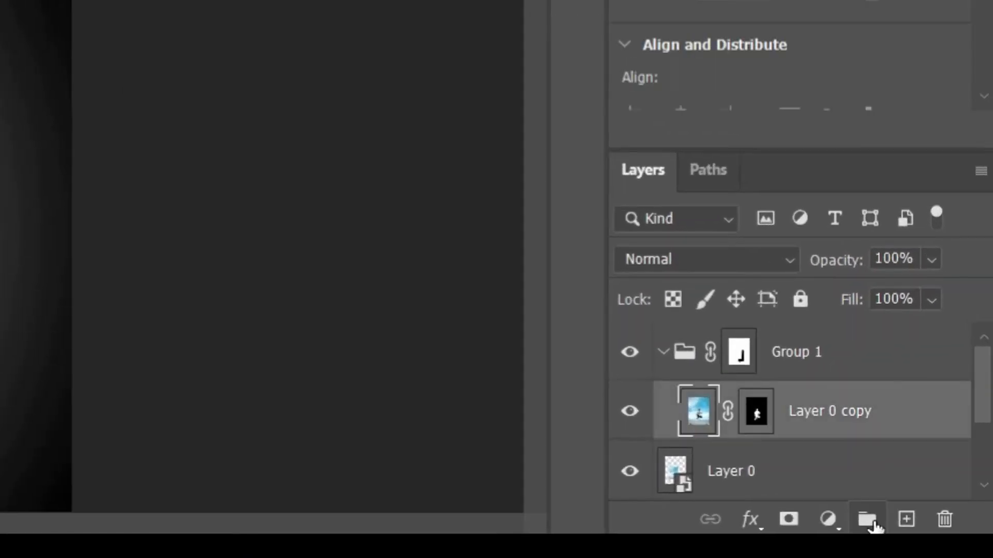
{"action": "left_click", "coordinate": [905, 521]}
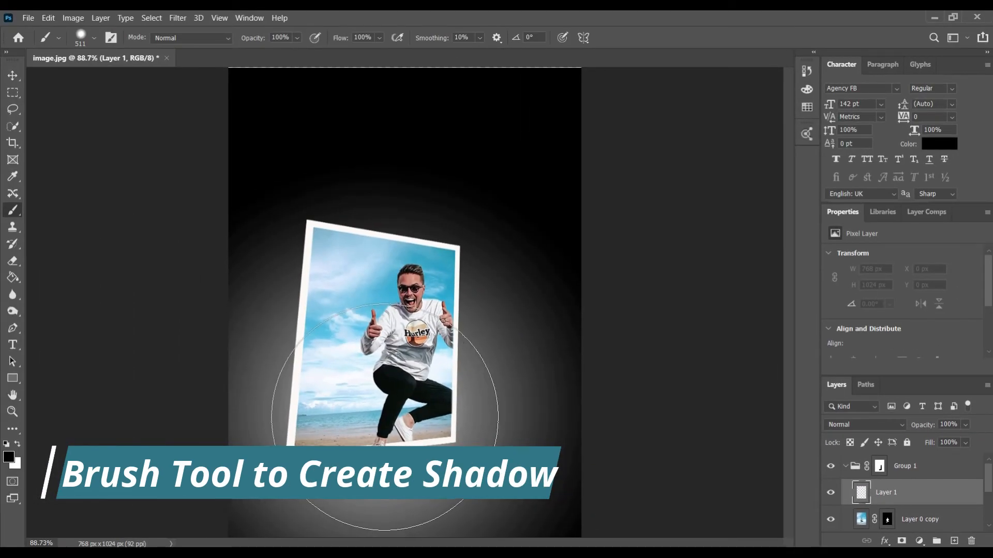
Set the brush size to 448 px and paint a single soft black dab over the man on Layer 1
{"action": "right_click", "coordinate": [388, 418]}
{"action": "left_click", "coordinate": [510, 349]}
{"action": "type", "text": "494"}
{"action": "key", "text": "Return"}
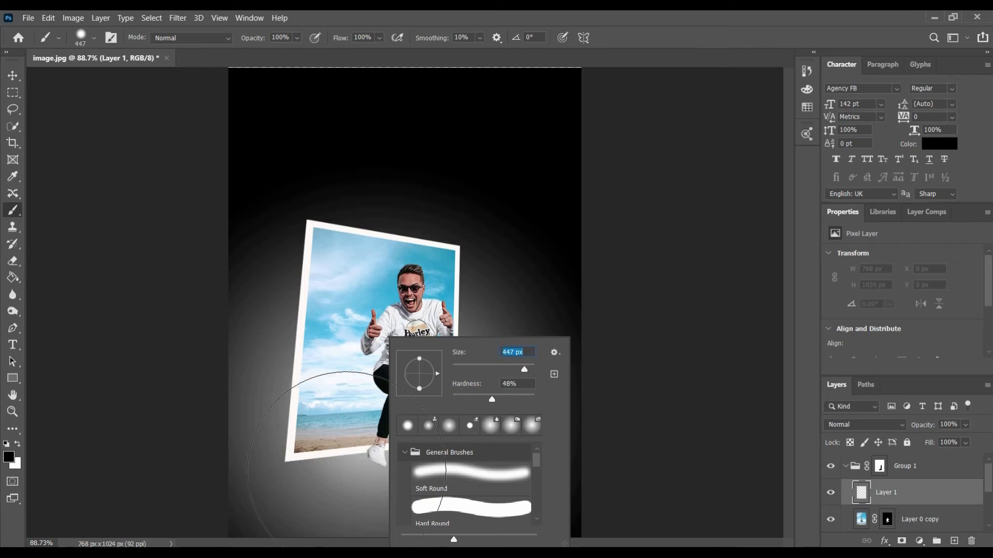
{"action": "left_click_drag", "start_coordinate": [510, 367], "coordinate": [513, 365]}
{"action": "left_click_drag", "start_coordinate": [513, 369], "coordinate": [522, 369]}
{"action": "key", "text": "Return"}
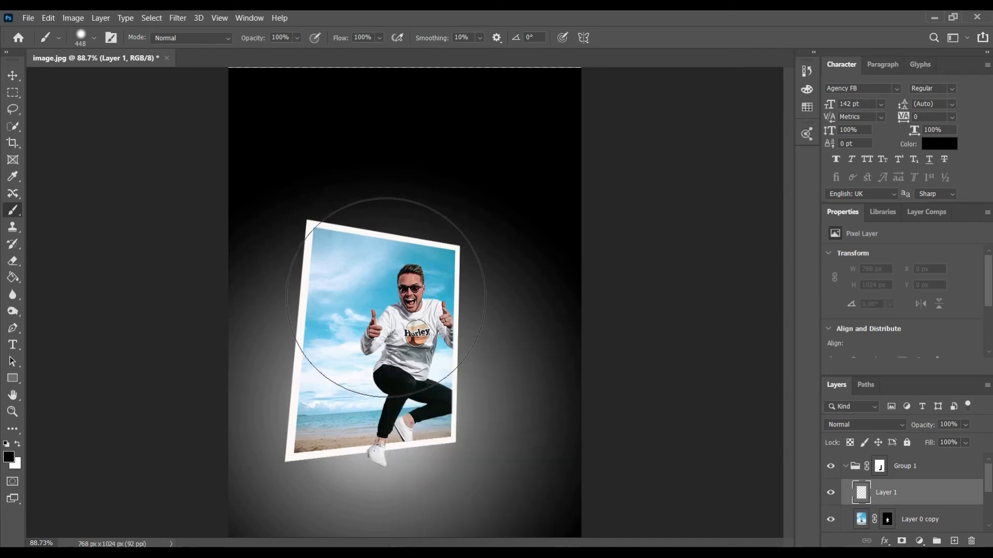
{"action": "left_click", "coordinate": [385, 298]}
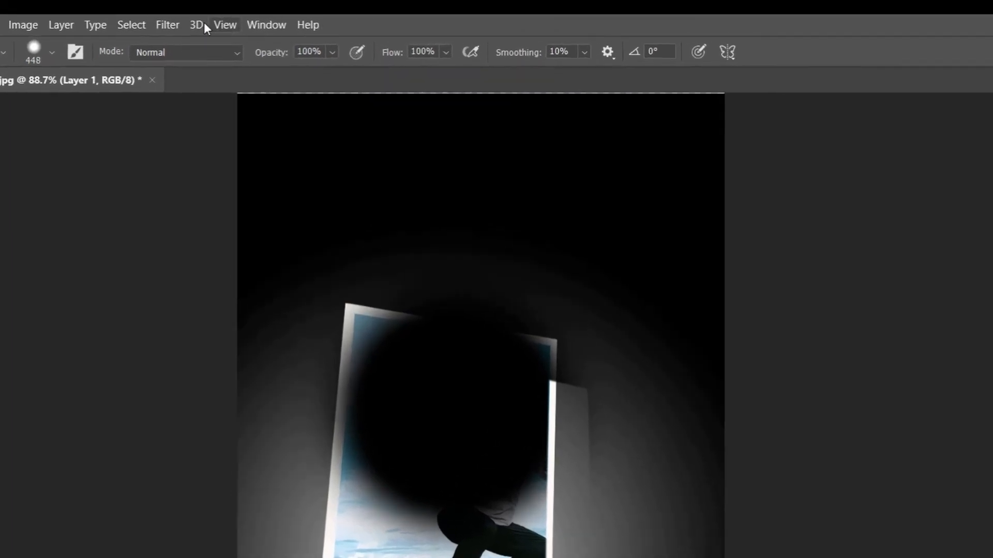
Apply a Motion Blur to the black dab on Layer 1 with an angle of -23° and a distance of 145 pixels
{"action": "left_click", "coordinate": [181, 19]}
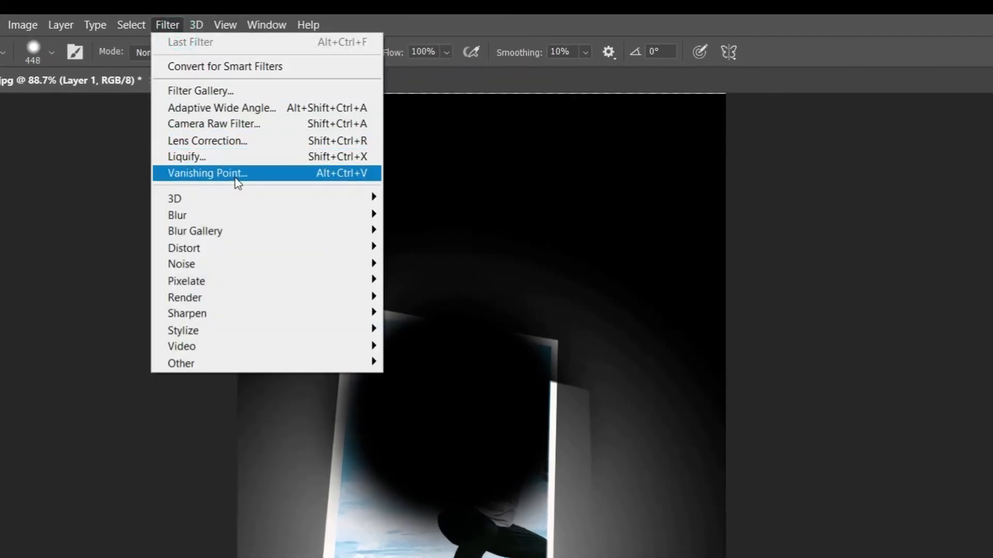
{"action": "mouse_move", "coordinate": [238, 216]}
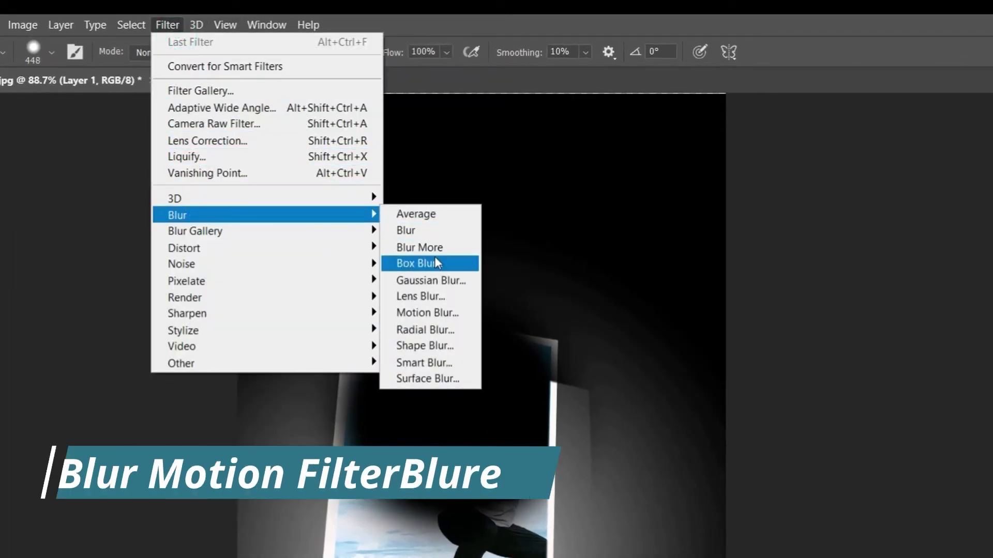
{"action": "left_click", "coordinate": [448, 313]}
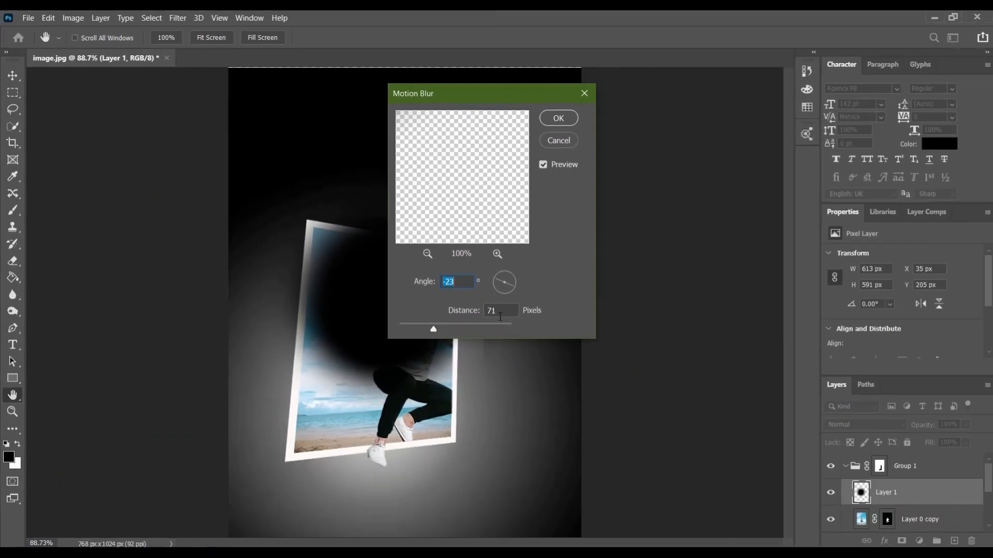
{"action": "mouse_move", "coordinate": [438, 331]}
{"action": "left_mouse_down"}
{"action": "mouse_move", "coordinate": [449, 327]}
{"action": "mouse_move", "coordinate": [413, 333]}
{"action": "mouse_move", "coordinate": [467, 327]}
{"action": "mouse_move", "coordinate": [447, 327]}
{"action": "left_mouse_up"}
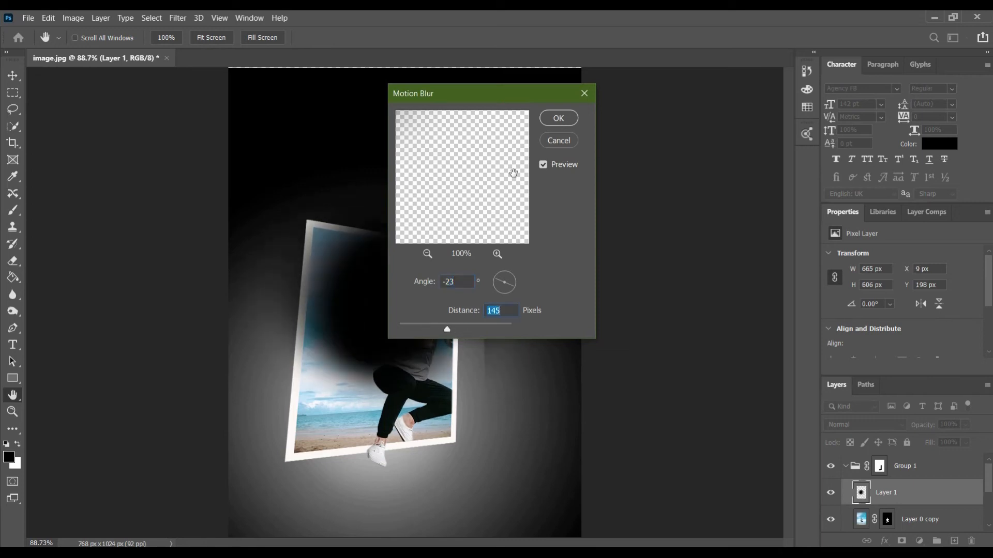
{"action": "left_click", "coordinate": [558, 118]}
{"action": "key", "text": "b"}
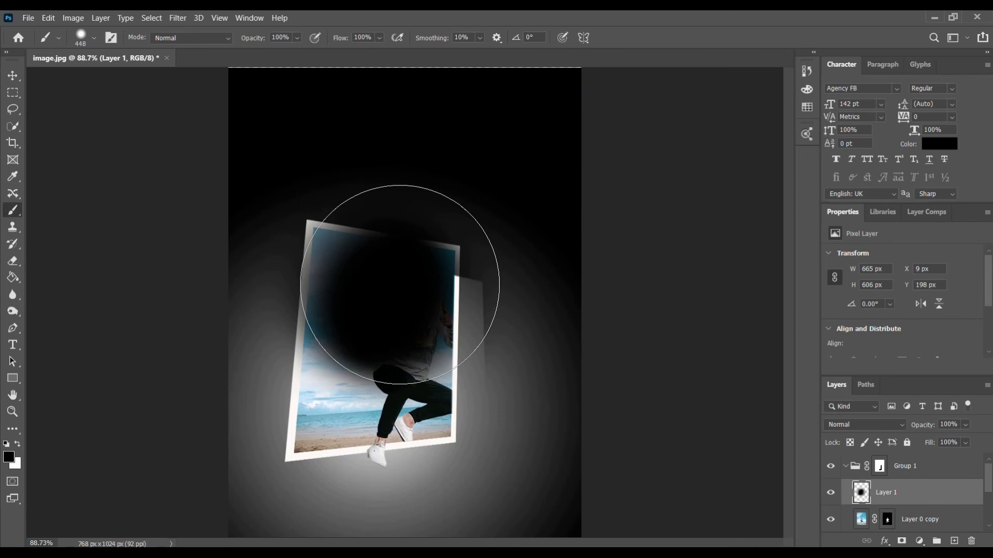
Use Free Transform to move the blurred black spot down to the man's feet
{"action": "left_click", "coordinate": [46, 22]}
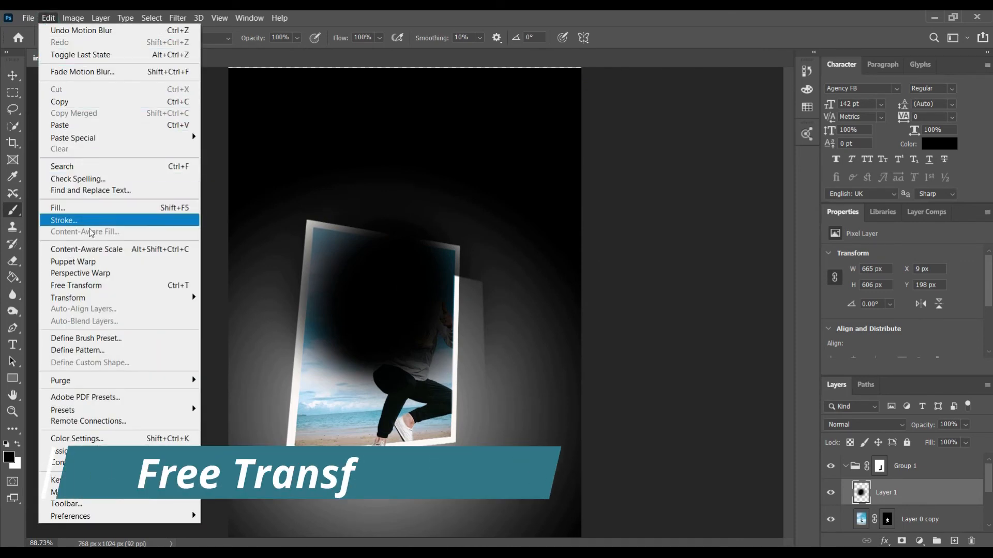
{"action": "left_click", "coordinate": [96, 288]}
{"action": "left_click_drag", "start_coordinate": [394, 264], "coordinate": [405, 431]}
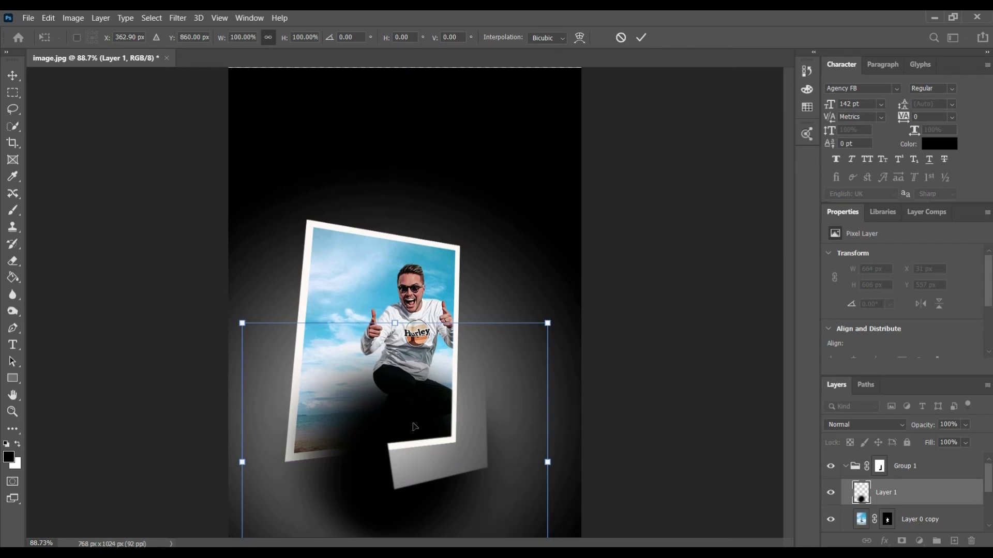
{"action": "key", "text": "Return"}
{"action": "key", "text": "b"}
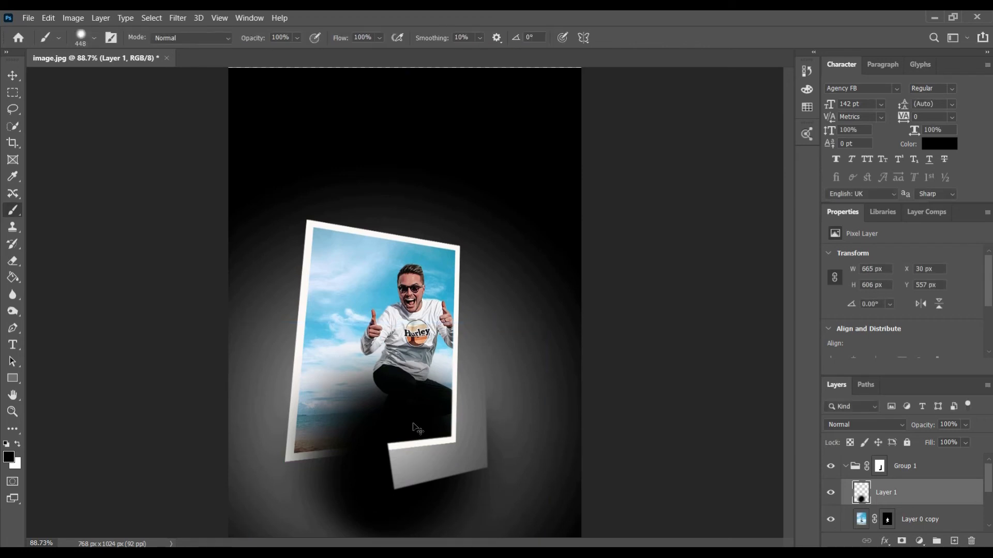
Raise Layer 1 above Group 1, distort the spot's upper corners downward with Free Transform, and reposition it under the feet
{"action": "key", "text": "ctrl+]"}
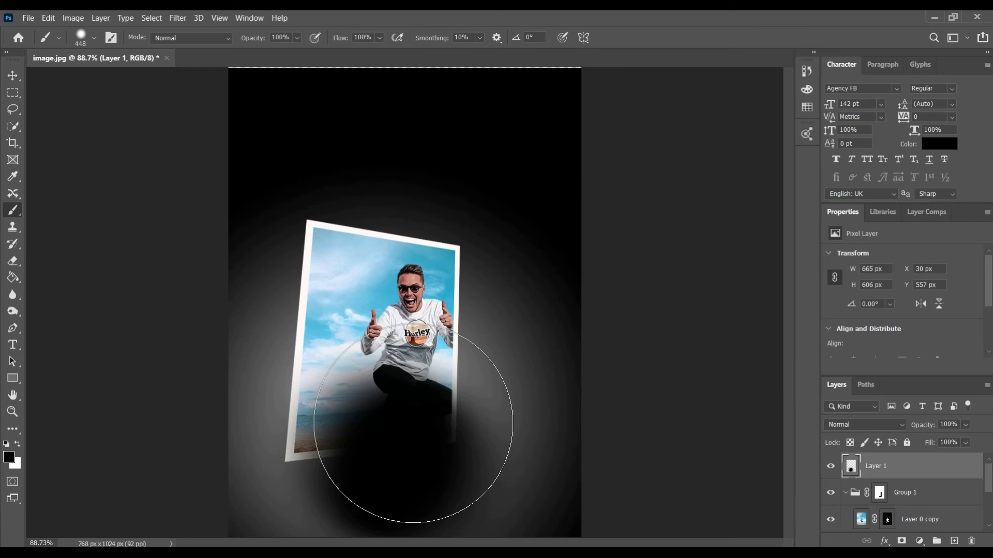
{"action": "key", "text": "ctrl+t"}
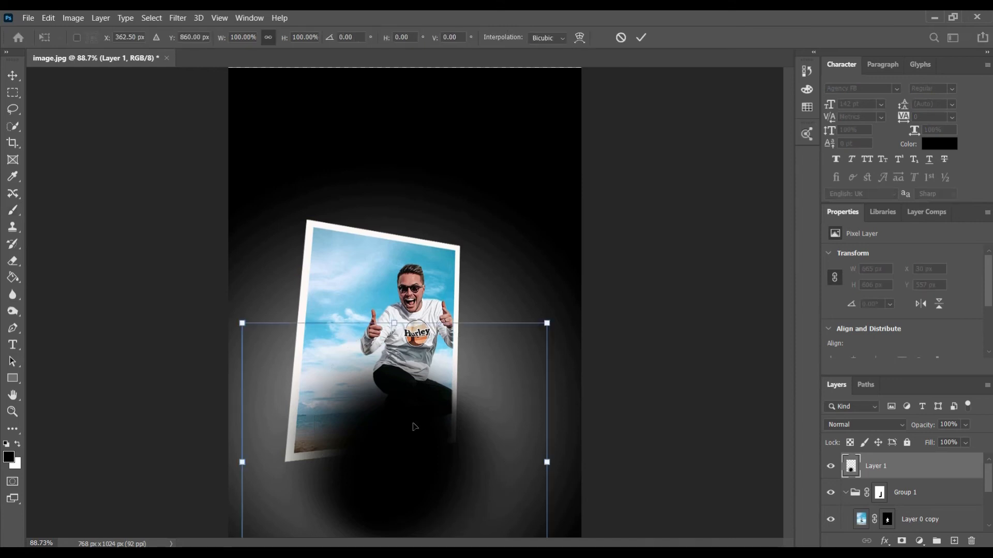
{"action": "left_click_drag", "start_coordinate": [241, 324], "coordinate": [233, 430]}
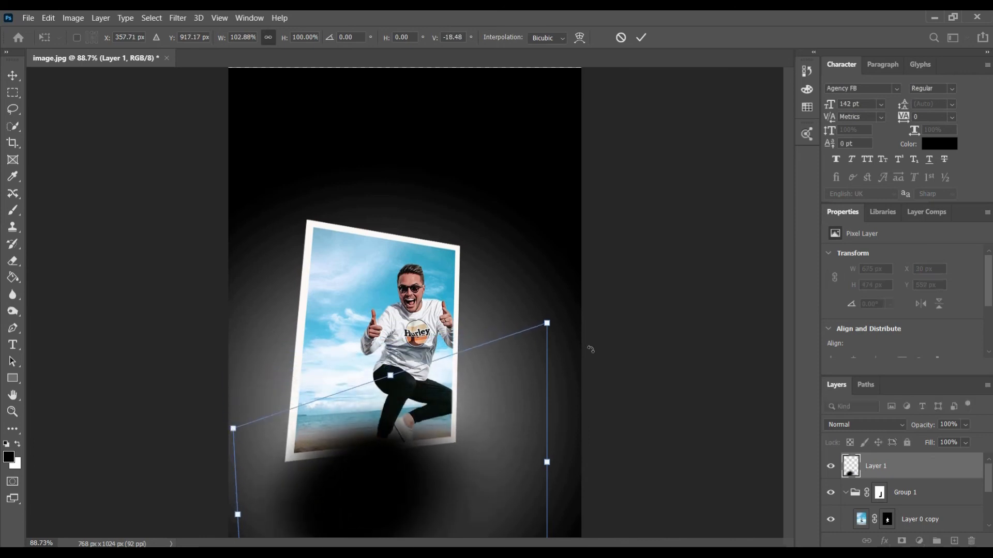
{"action": "left_click_drag", "start_coordinate": [548, 324], "coordinate": [528, 414]}
{"action": "left_click_drag", "start_coordinate": [377, 489], "coordinate": [383, 453]}
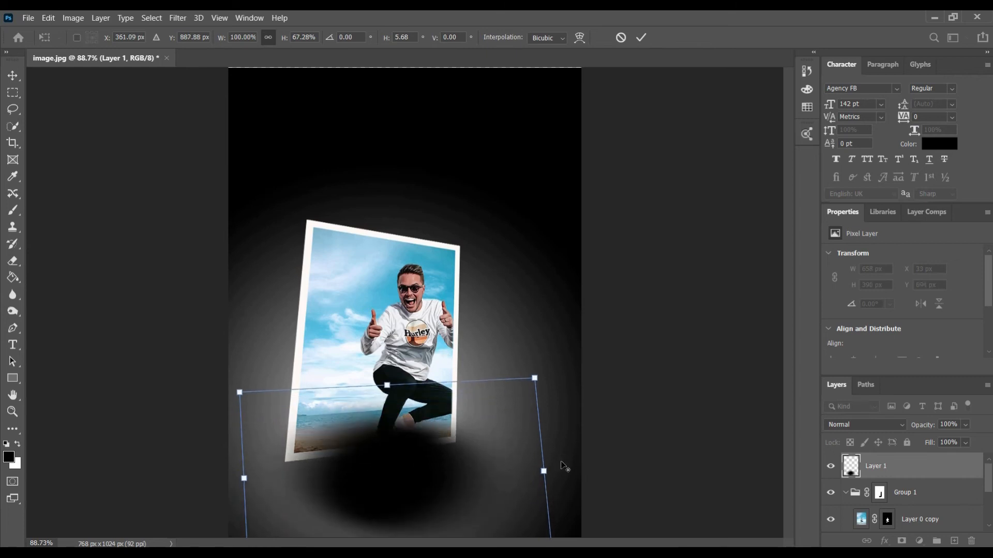
Flatten the shadow to about 658 x 221 px, place it just beneath the photo frame, and apply the transform
{"action": "key", "text": "ctrl+minus"}
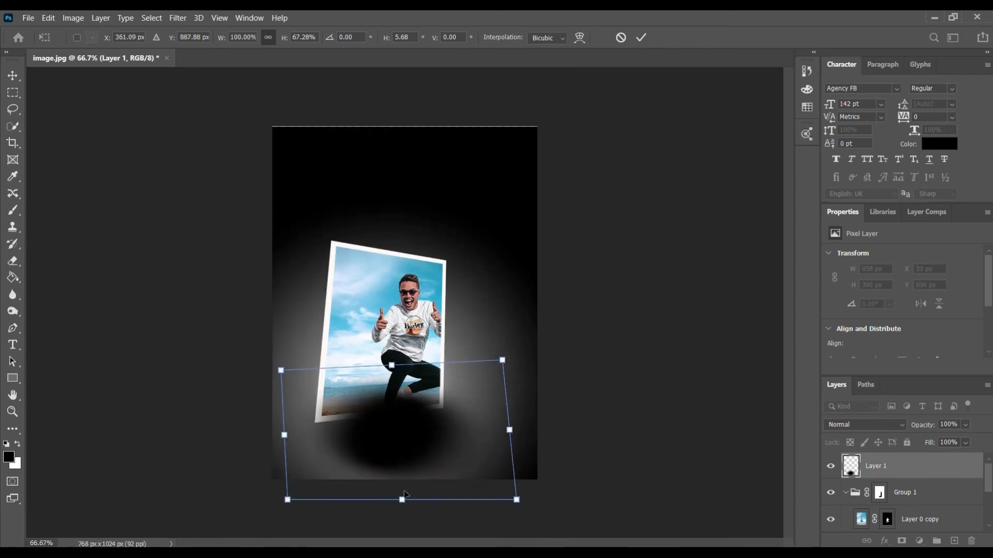
{"action": "left_click_drag", "start_coordinate": [401, 506], "coordinate": [402, 463]}
{"action": "left_click_drag", "start_coordinate": [387, 407], "coordinate": [390, 427]}
{"action": "left_click_drag", "start_coordinate": [391, 382], "coordinate": [392, 406]}
{"action": "left_click_drag", "start_coordinate": [400, 449], "coordinate": [397, 434]}
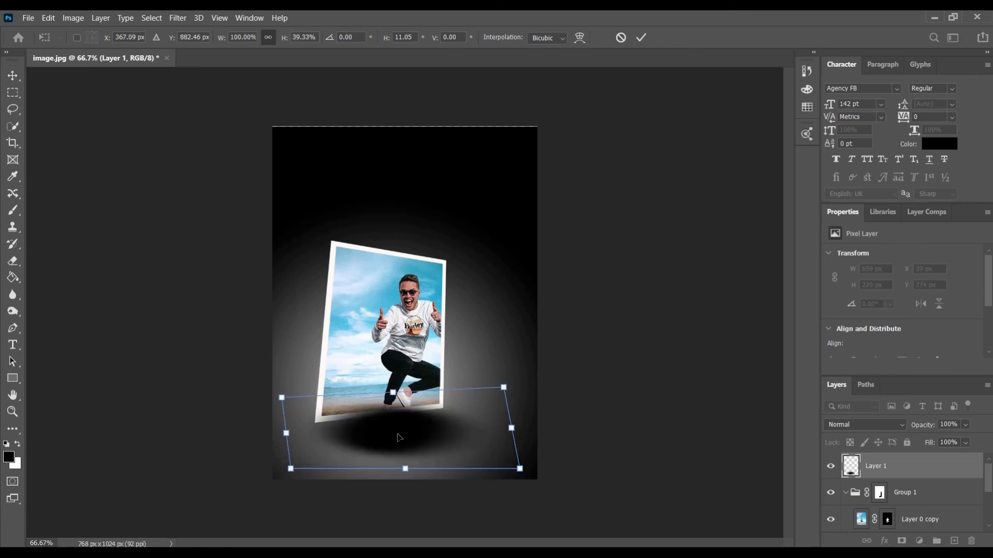
{"action": "key", "text": "Return"}
{"action": "key", "text": "b"}
Lower Layer 1 in the stack so the shadow lies below Layer 0 and directly above Rectangle 1
{"action": "key", "text": "ctrl+bracketleft"}
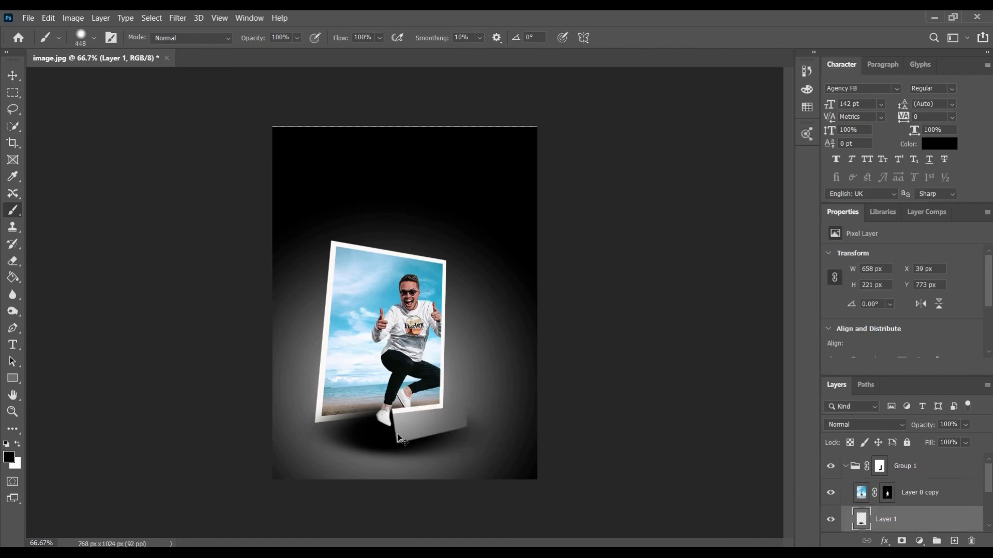
{"action": "key", "text": "ctrl+bracketleft"}
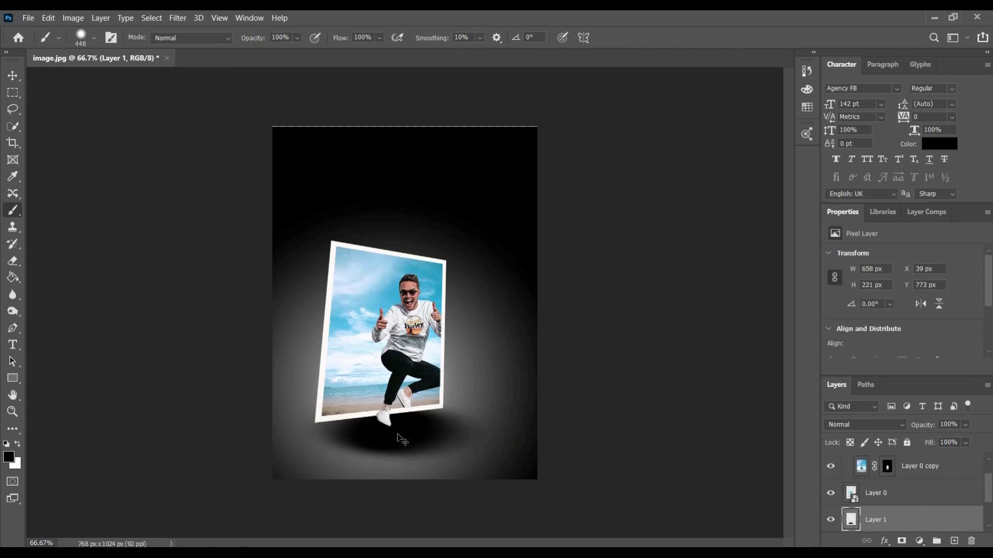
{"action": "key", "text": "ctrl+bracketleft"}
{"action": "key", "text": "ctrl+bracketright"}
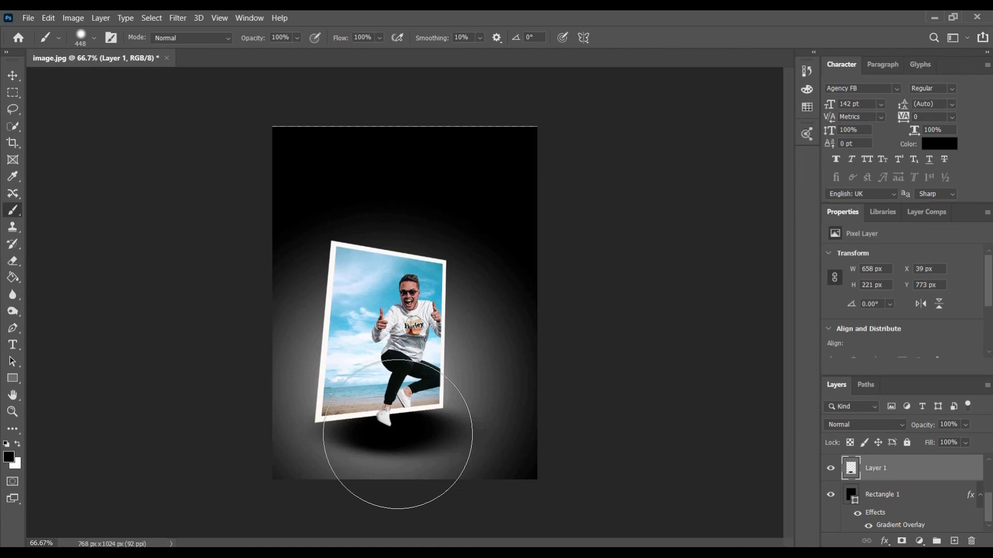
Reduce the opacity of the ground shadow on Layer 1 to 66%
{"action": "left_click_drag", "start_coordinate": [965, 425], "coordinate": [960, 445]}
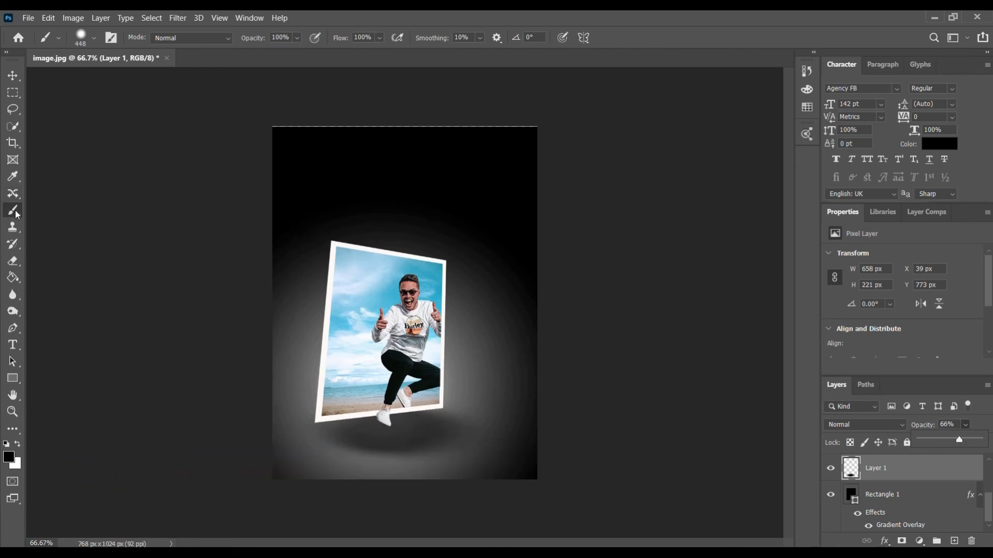
Set the brush size to 80 px and add a new layer directly above Layer 0 copy inside Group 1
{"action": "right_click", "coordinate": [492, 362]}
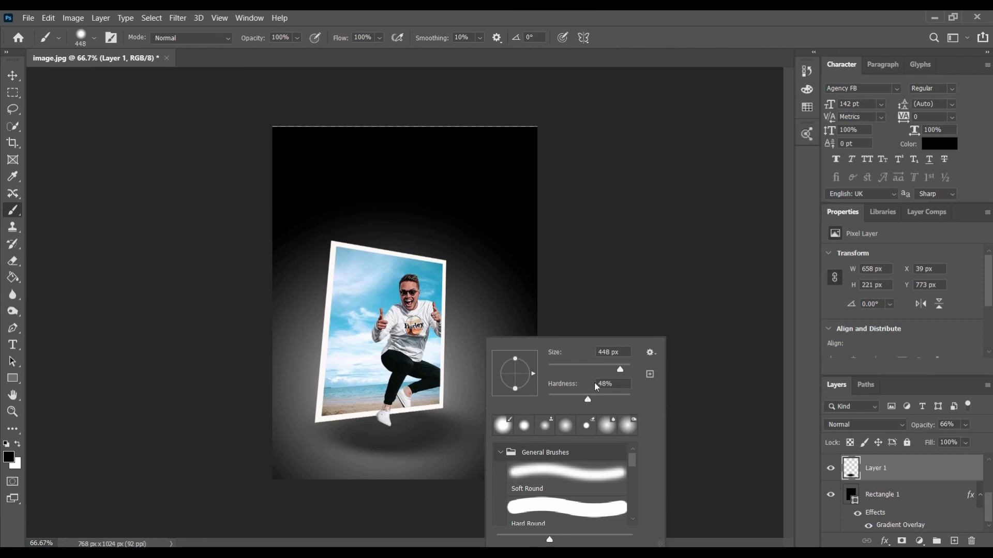
{"action": "left_click_drag", "start_coordinate": [599, 370], "coordinate": [580, 369]}
{"action": "left_click", "coordinate": [983, 509]}
{"action": "left_click", "coordinate": [931, 494]}
{"action": "left_click", "coordinate": [954, 541]}
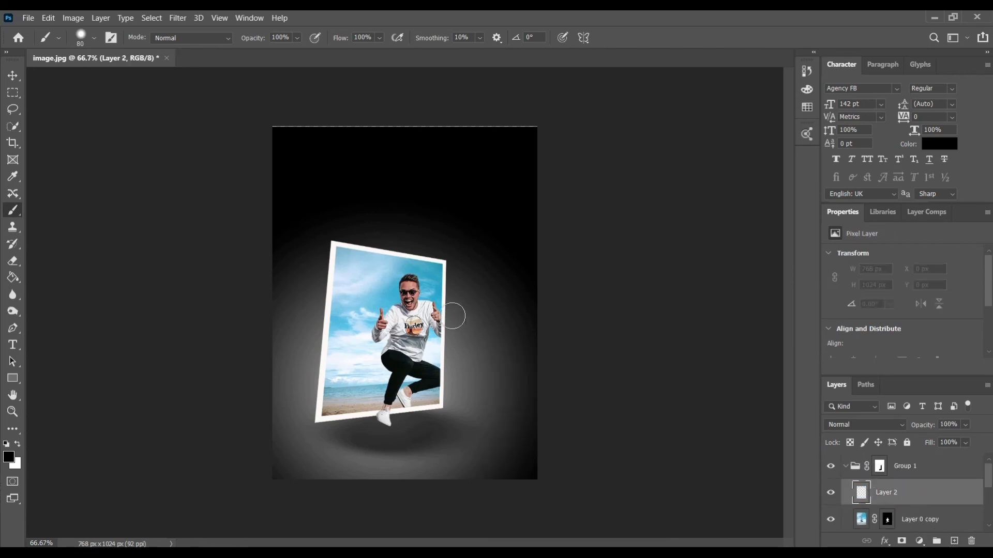
Paint black down the photo's inner right edge from the raised thumb to the bottom border, and set Layer 2's opacity to 21%
{"action": "scroll", "coordinate": [452, 316], "scroll_direction": "up", "scroll_amount": 2}
{"action": "scroll", "coordinate": [455, 313], "scroll_direction": "up", "scroll_amount": 2}
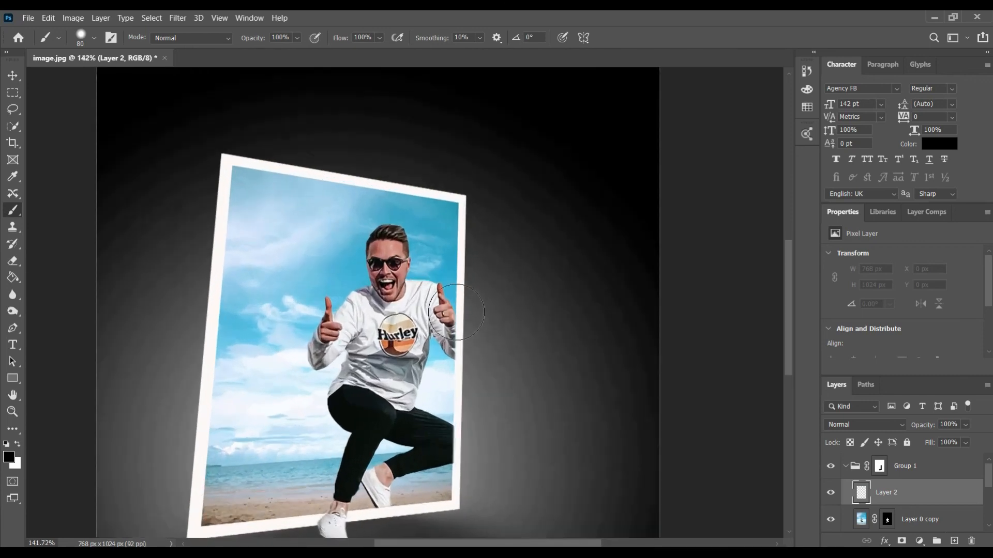
{"action": "left_click_drag", "start_coordinate": [440, 281], "coordinate": [457, 380]}
{"action": "key", "text": "ctrl+alt+g"}
{"action": "left_click_drag", "start_coordinate": [479, 299], "coordinate": [455, 507]}
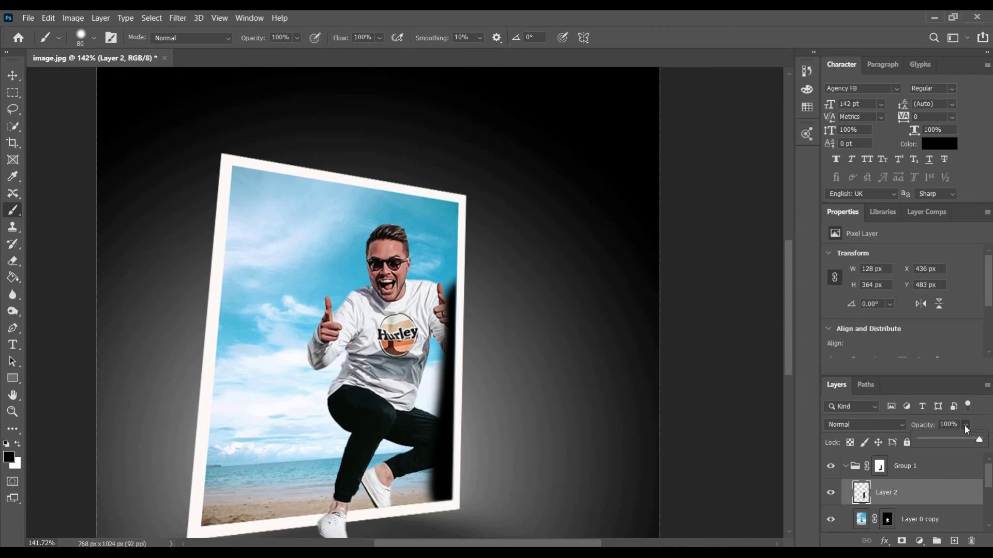
{"action": "mouse_move", "coordinate": [931, 439]}
{"action": "left_mouse_down"}
{"action": "mouse_move", "coordinate": [923, 442]}
{"action": "mouse_move", "coordinate": [932, 441]}
{"action": "left_mouse_up"}
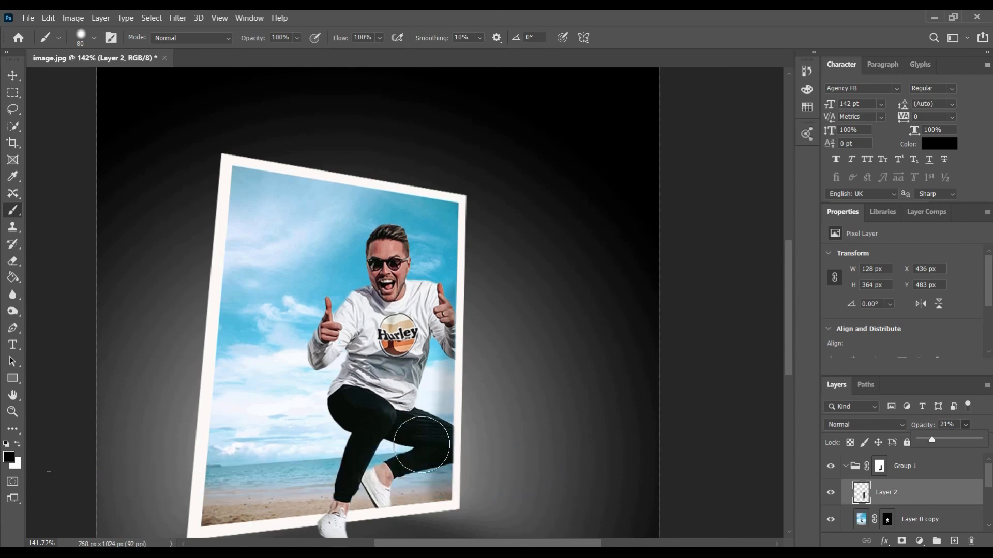
Shrink the brush to 50 px and dab soft black shading beside the man's rear shoe, inside the photo's lower right corner
{"action": "scroll", "coordinate": [351, 517], "scroll_direction": "down", "scroll_amount": 3}
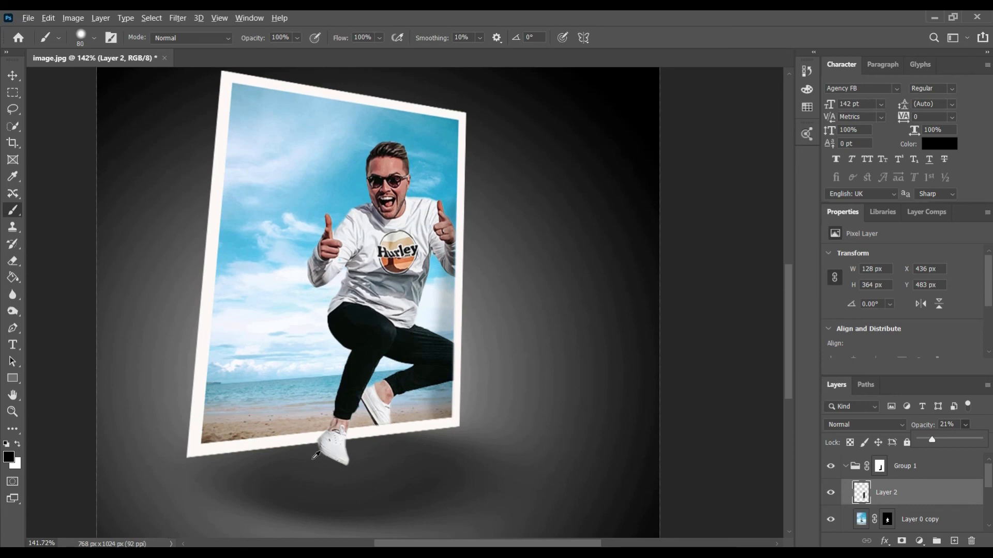
{"action": "right_click", "coordinate": [353, 432]}
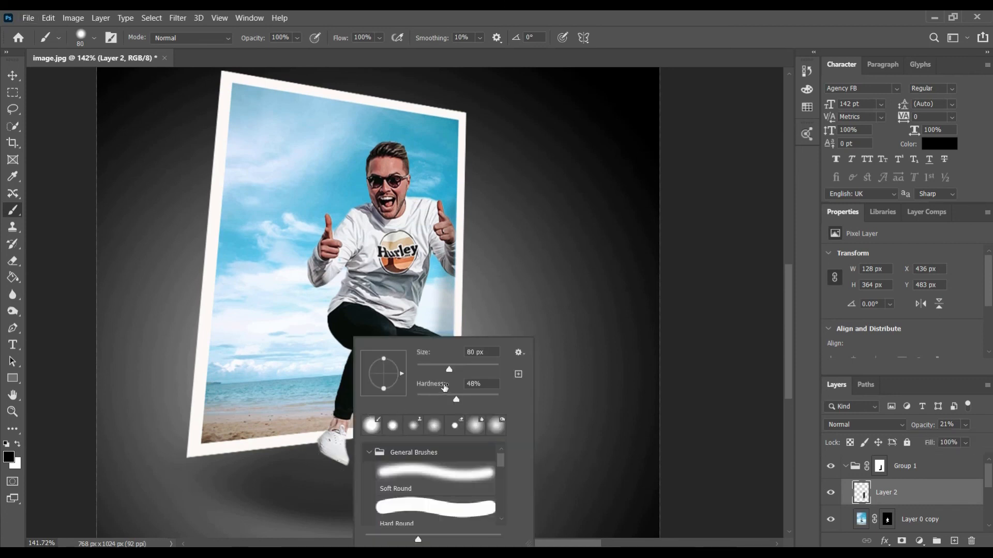
{"action": "left_click_drag", "start_coordinate": [440, 372], "coordinate": [436, 372]}
{"action": "left_click", "coordinate": [313, 447]}
{"action": "key", "text": "ctrl+z"}
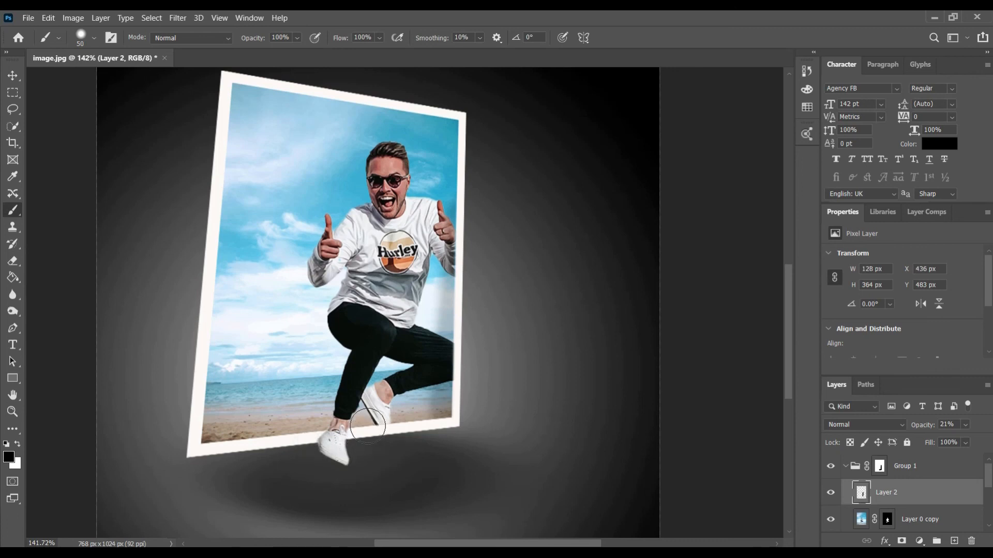
{"action": "left_click", "coordinate": [420, 411]}
{"action": "left_click", "coordinate": [406, 414]}
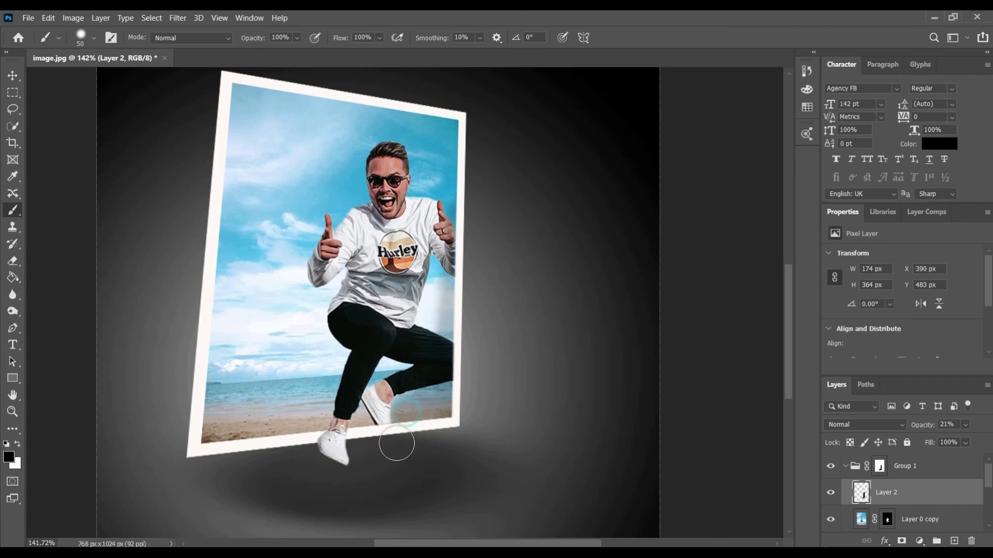
{"action": "left_click", "coordinate": [13, 75]}
{"action": "scroll", "coordinate": [326, 304], "scroll_direction": "down", "scroll_amount": 3}
{"action": "scroll", "coordinate": [326, 304], "scroll_direction": "down", "scroll_amount": 2}
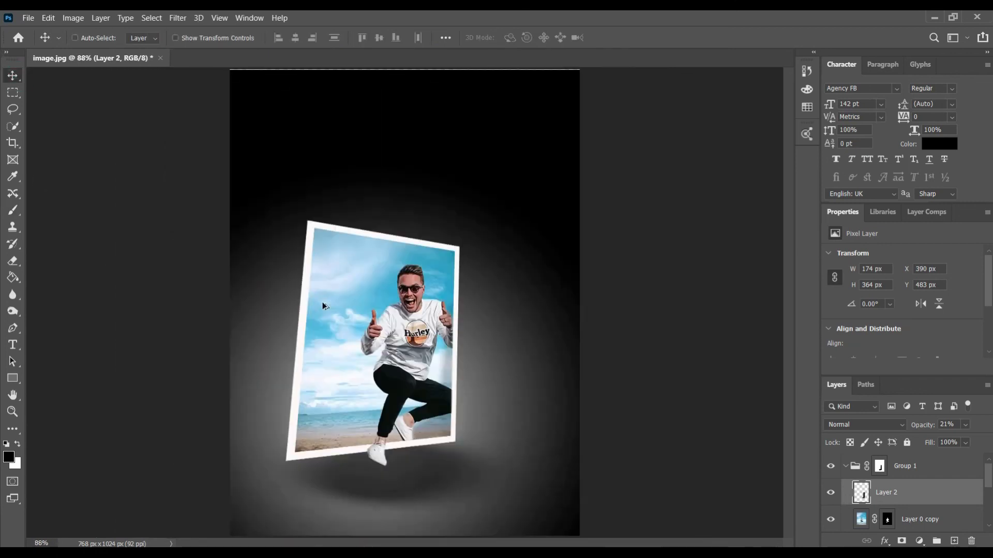
{"action": "scroll", "coordinate": [356, 434], "scroll_direction": "down", "scroll_amount": 2}
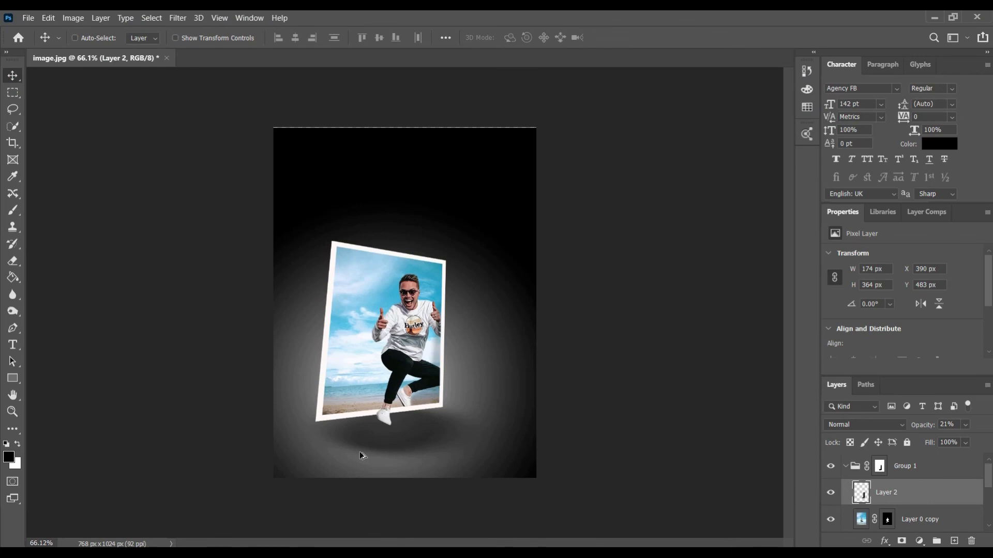